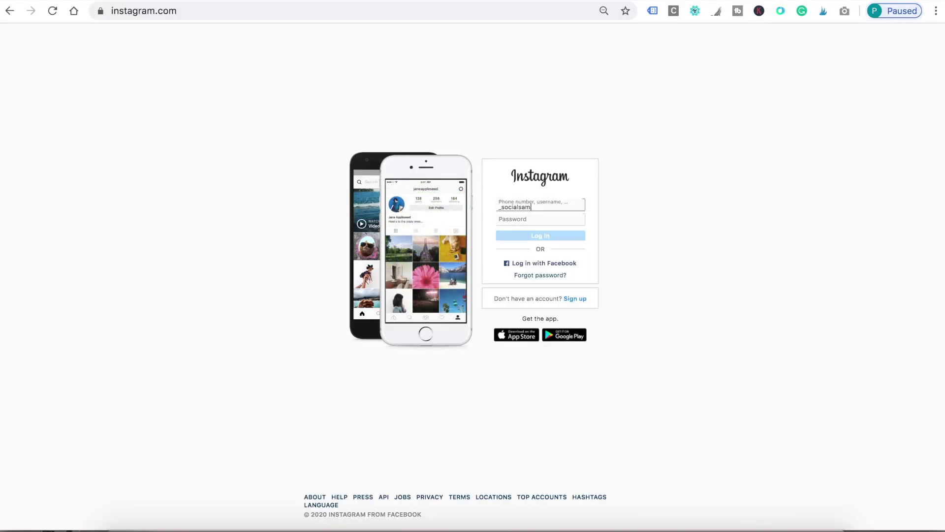
- Sign in with the autofilled username and the account password, browse the feed, and open the first story
left_click(514, 217)
type("**********")
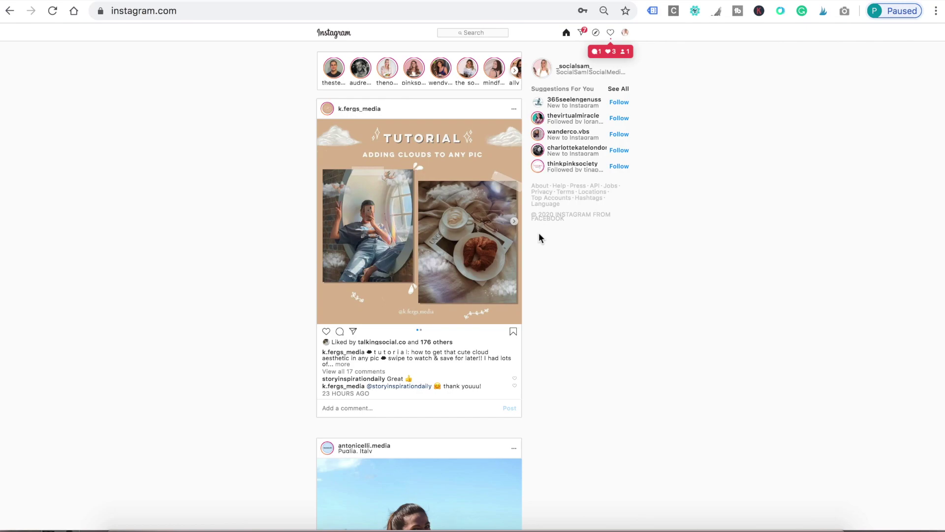
scroll(293, 231, "down", 7)
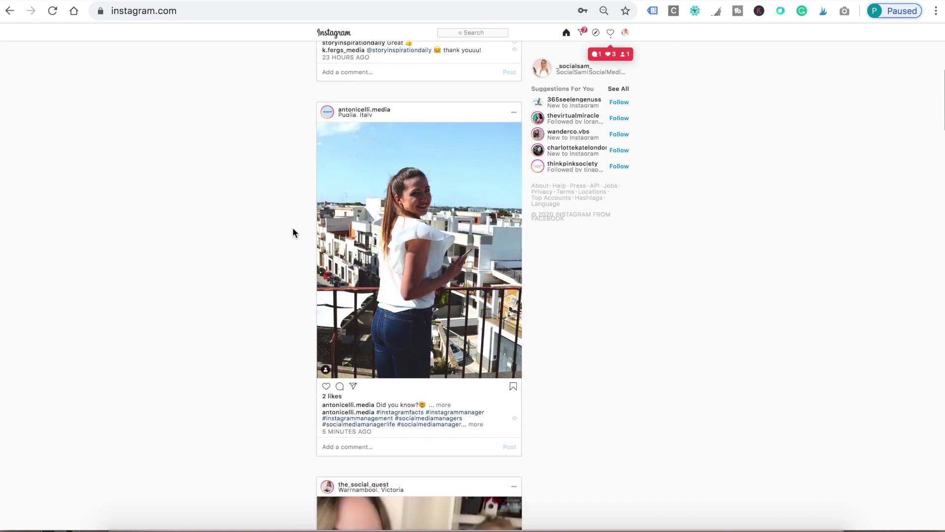
scroll(292, 233, "down", 10)
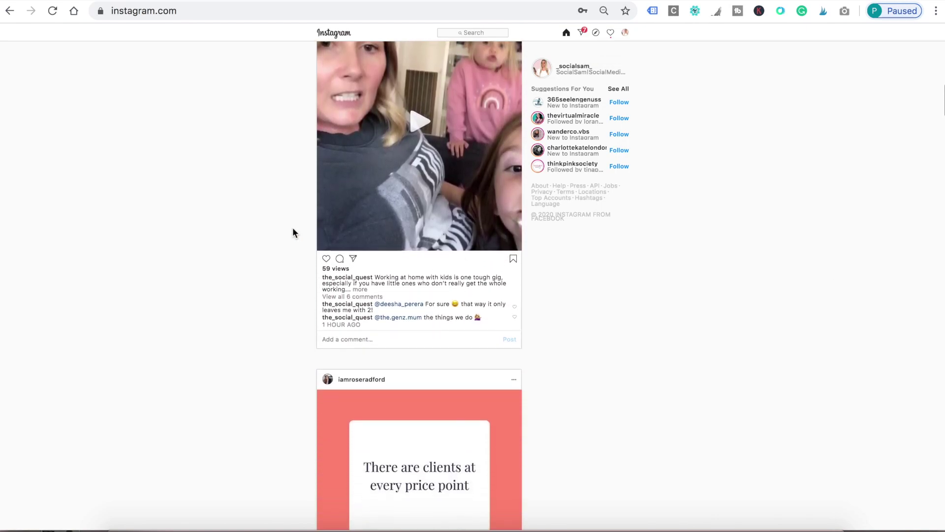
scroll(292, 232, "up", 9)
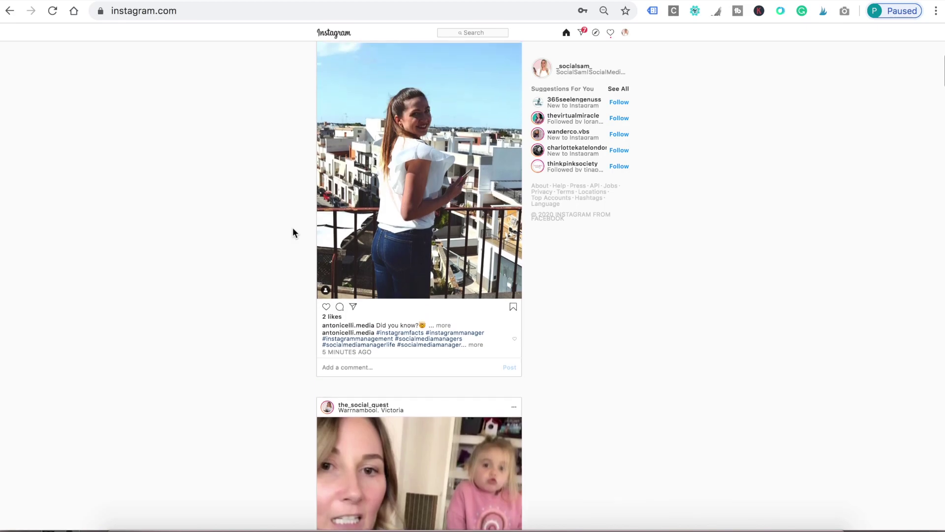
scroll(293, 230, "up", 9)
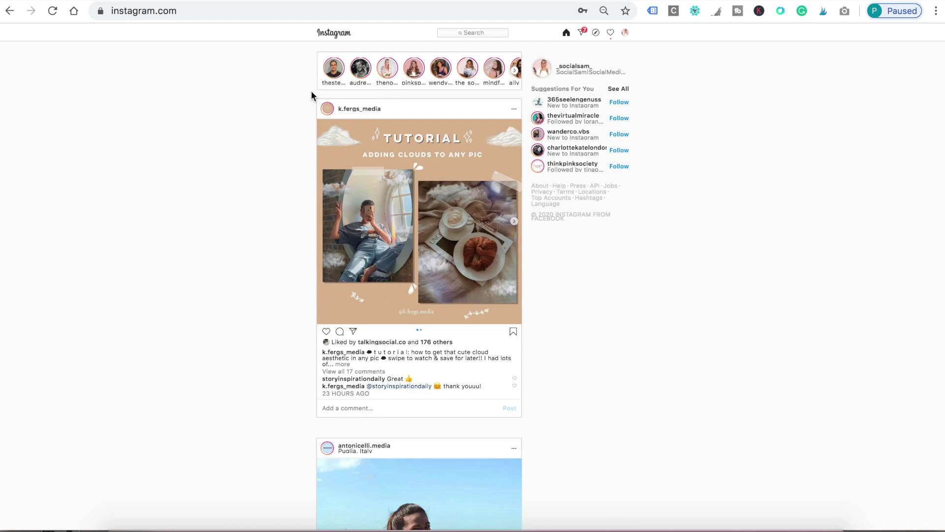
left_click(337, 71)
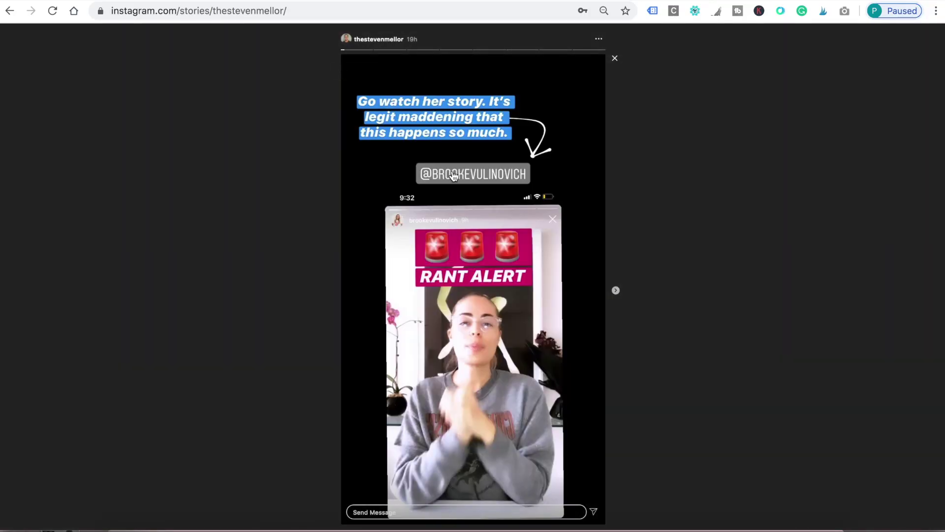
left_click(616, 290)
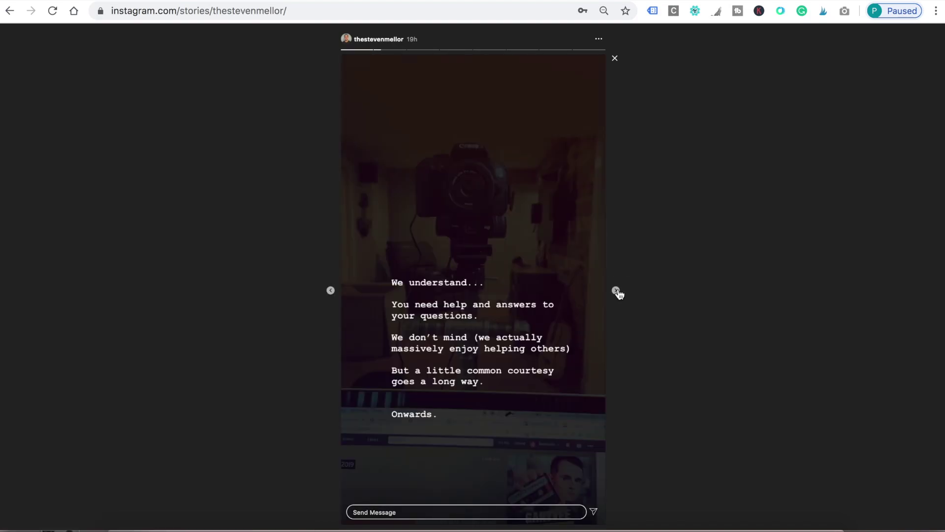
left_click(616, 290)
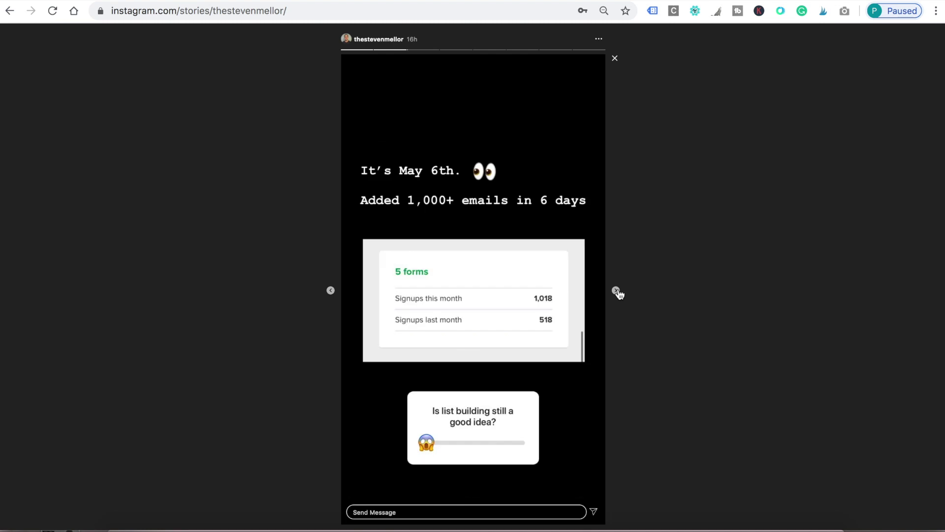
left_click(330, 291)
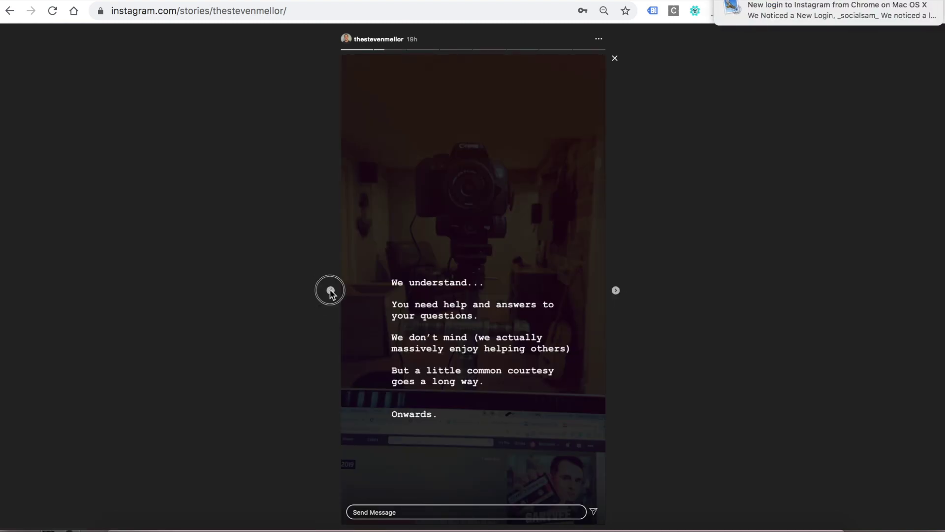
left_click(331, 293)
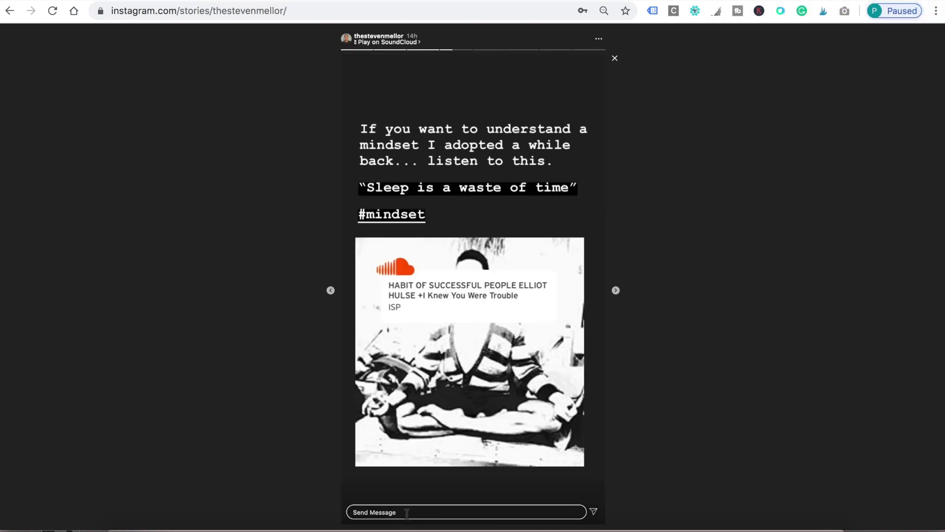
left_click(407, 513)
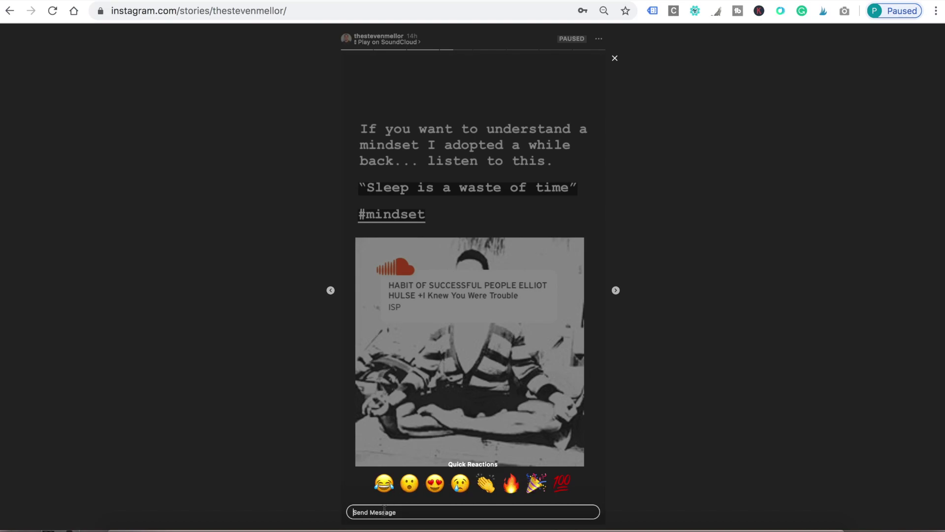
left_click(615, 61)
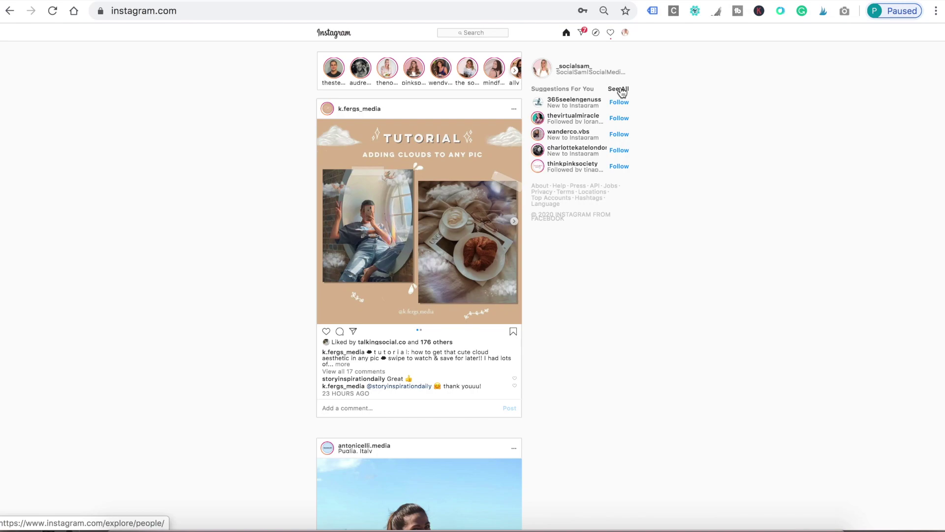
- Like and bookmark the k.fergs_media cloud tutorial post, bringing it to 177 likes
scroll(450, 162, "down", 1)
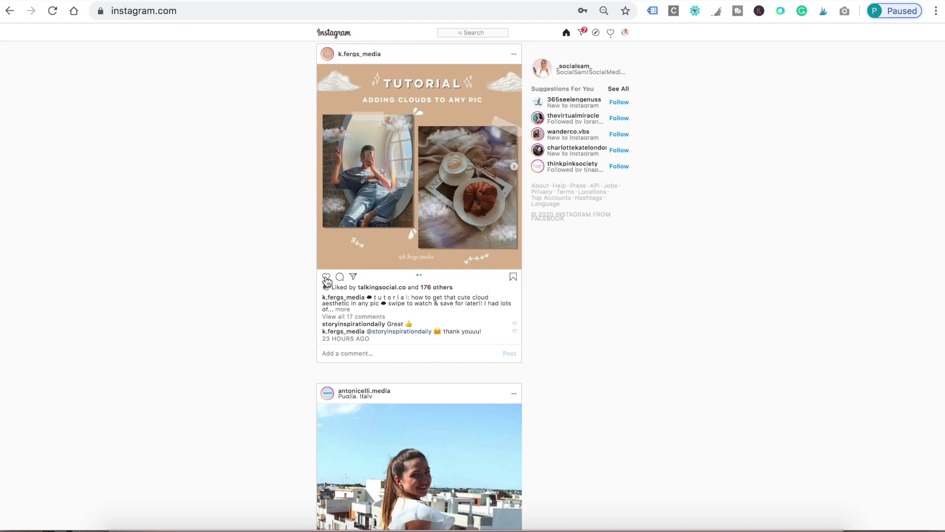
left_click(327, 278)
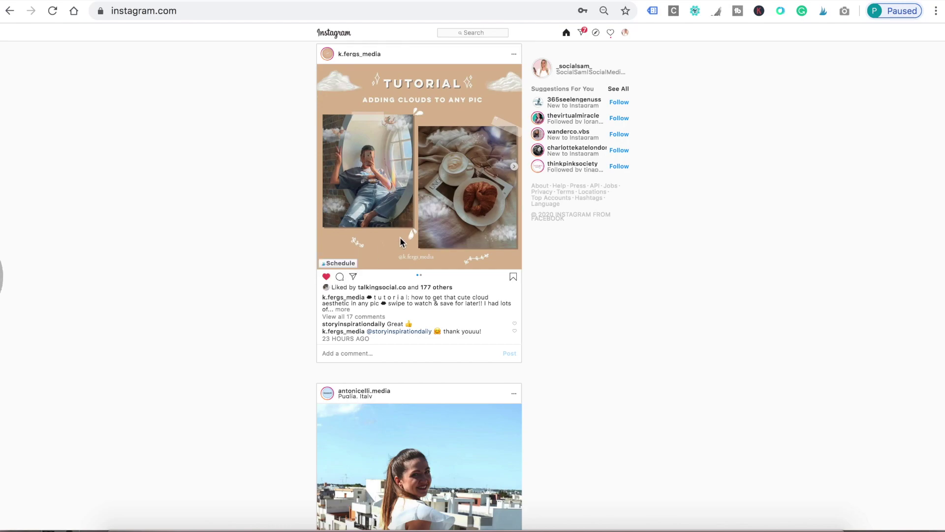
left_click(380, 352)
left_click(513, 276)
scroll(544, 251, "down", 2)
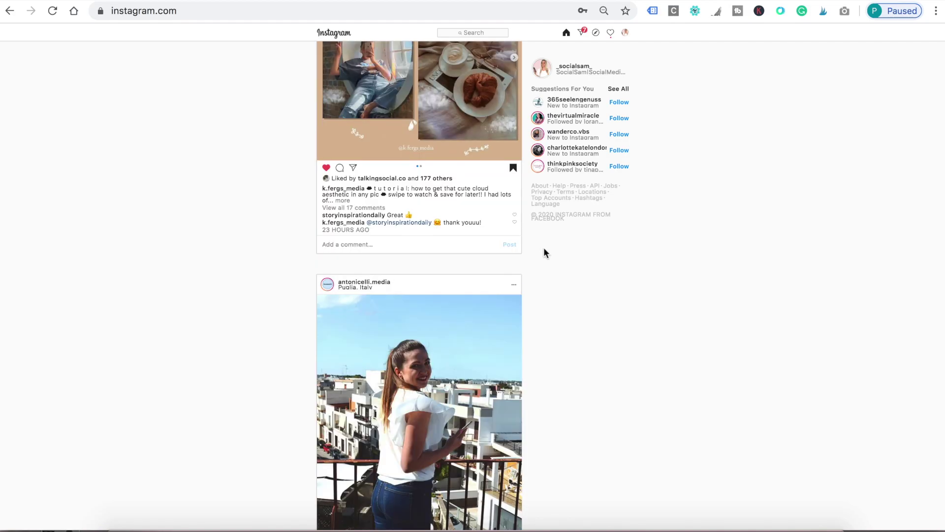
scroll(541, 246, "up", 4)
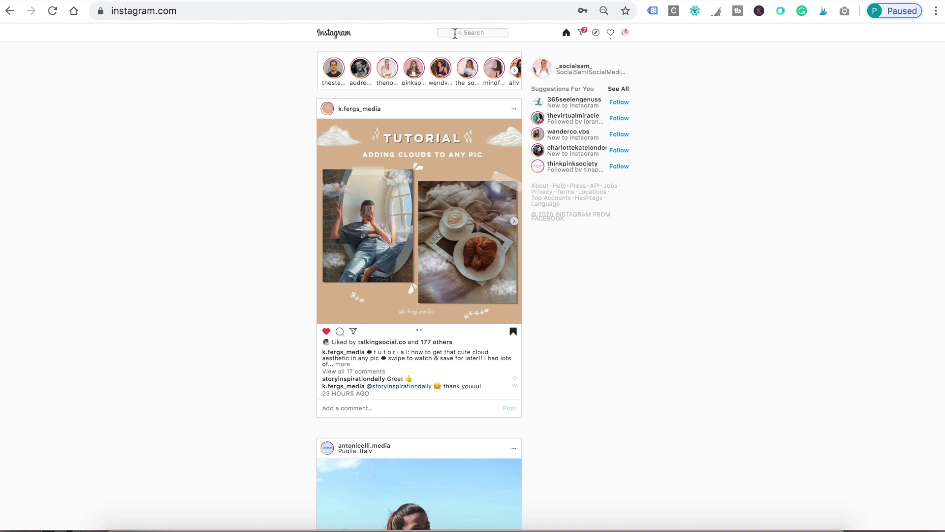
left_click(474, 32)
type("#contentplanner")
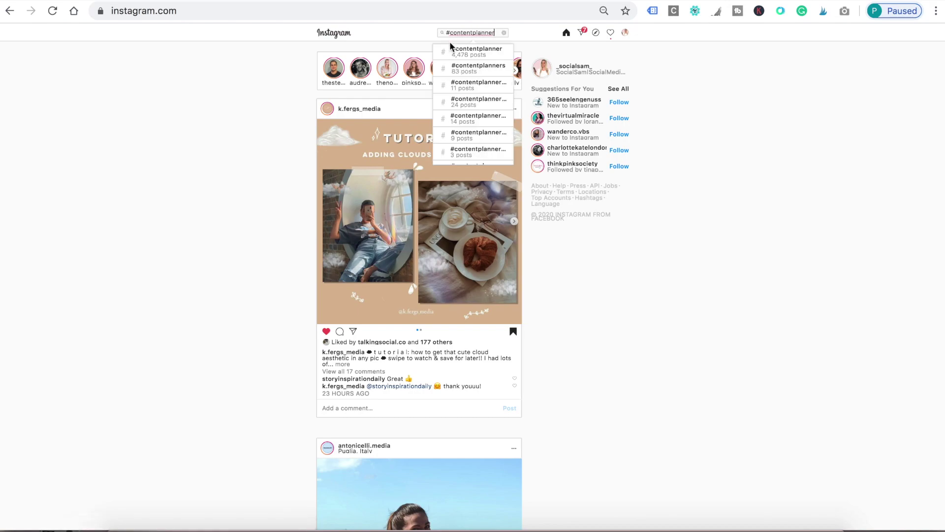
left_click(495, 57)
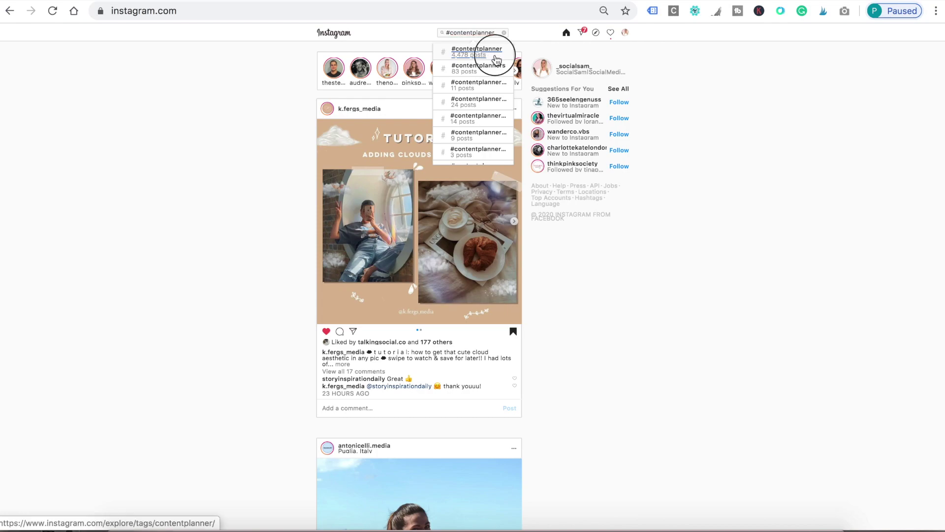
left_click_drag(495, 57, 456, 52)
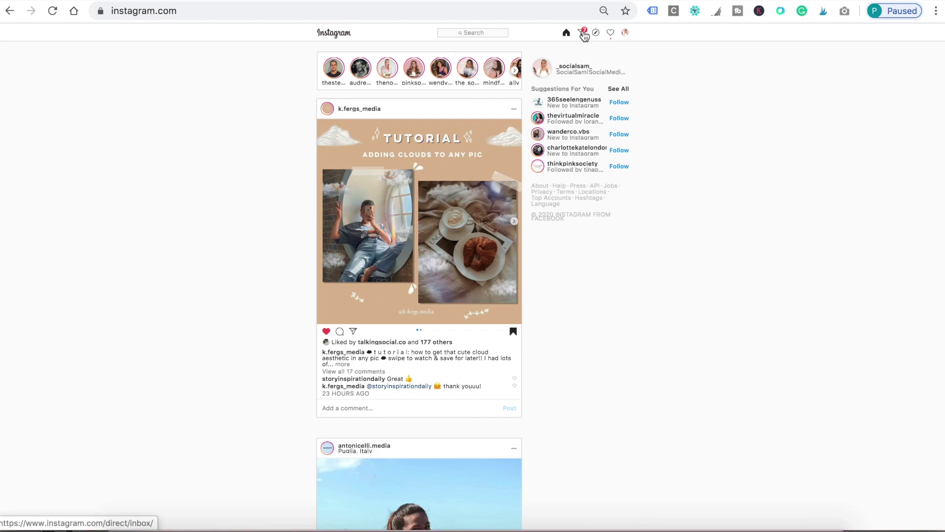
left_click(582, 33)
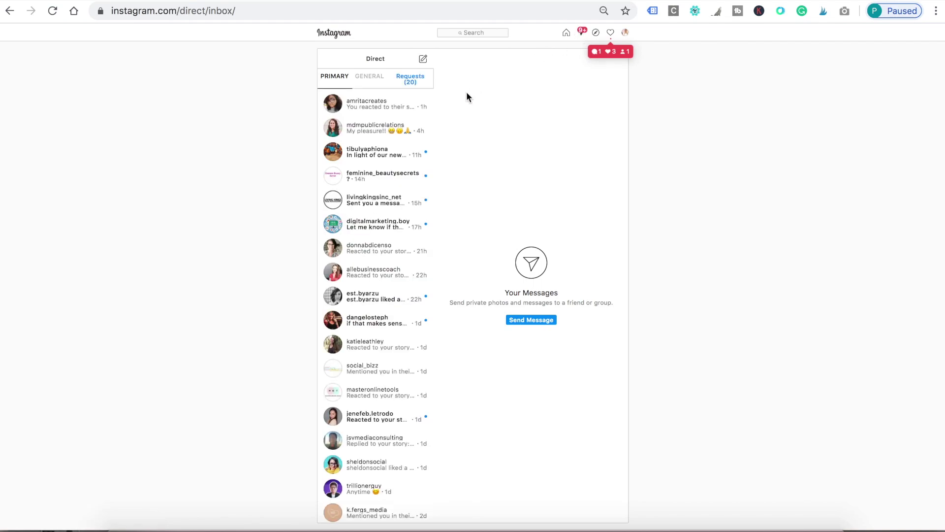
scroll(391, 182, "down", 5)
scroll(391, 180, "up", 5)
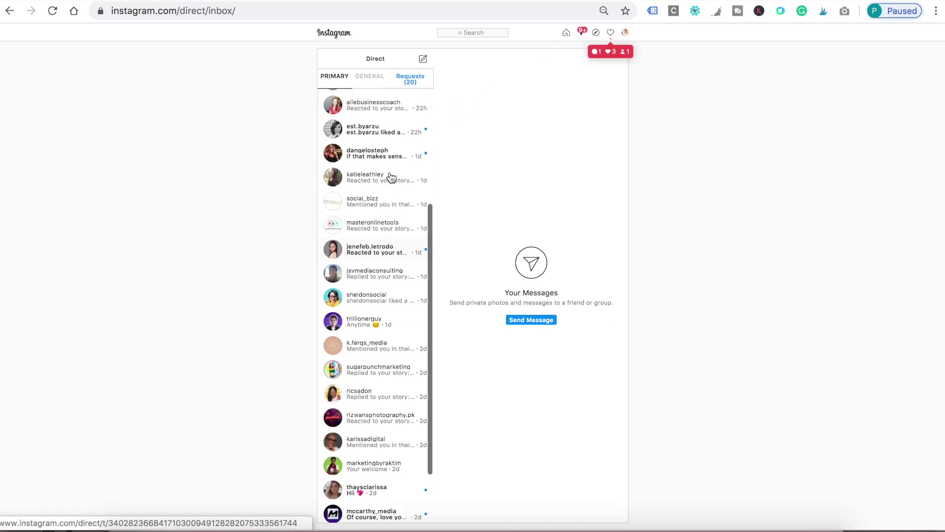
left_click(358, 82)
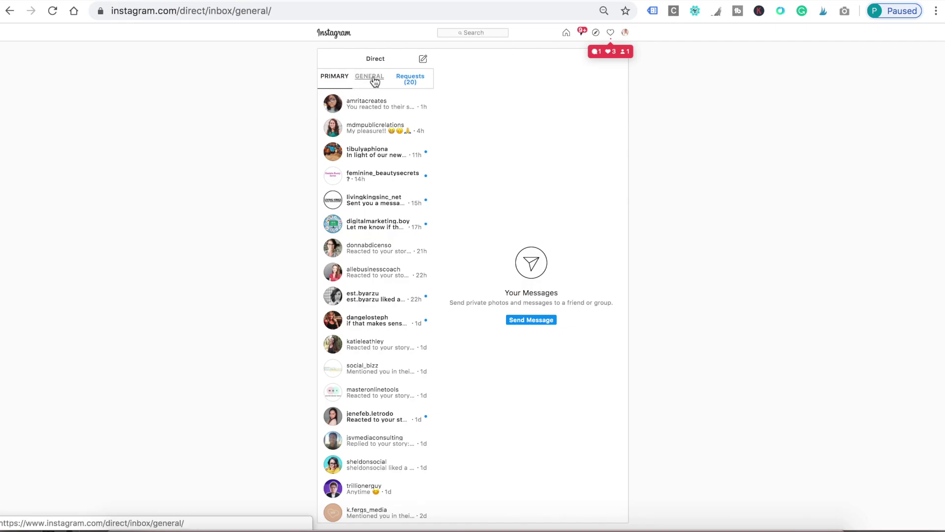
left_click(407, 80)
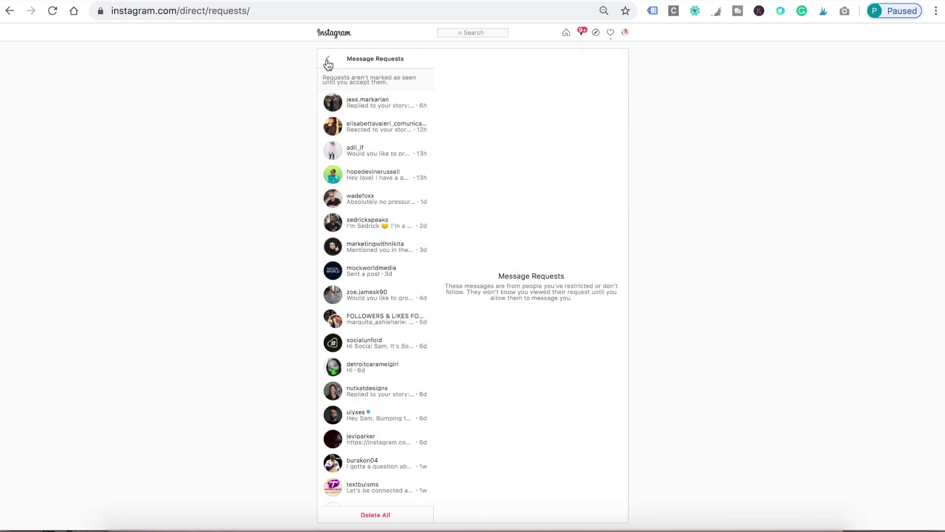
left_click(327, 58)
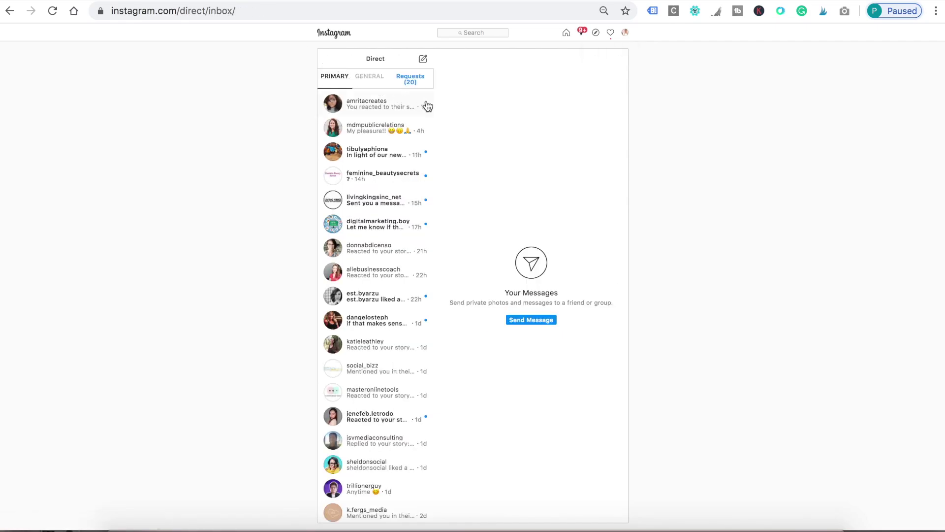
left_click(526, 321)
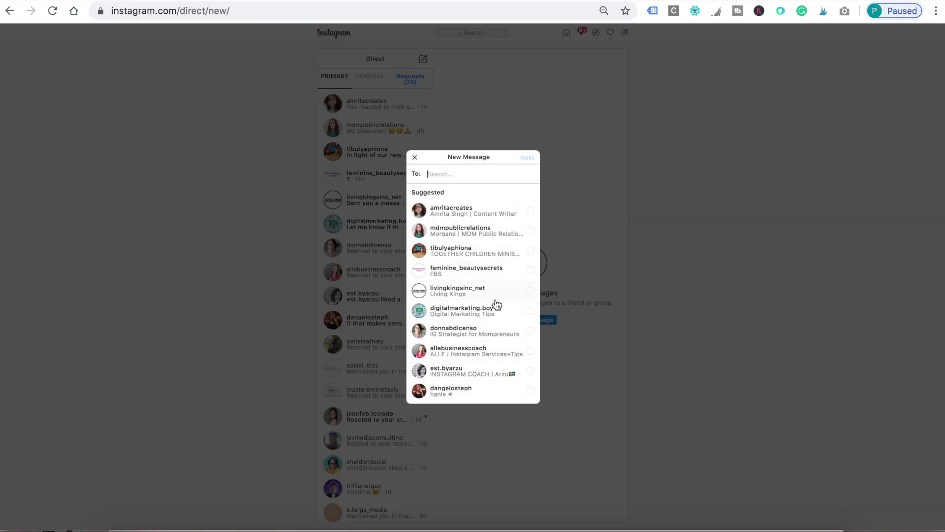
scroll(496, 304, "down", 10)
scroll(497, 304, "up", 10)
left_click(415, 158)
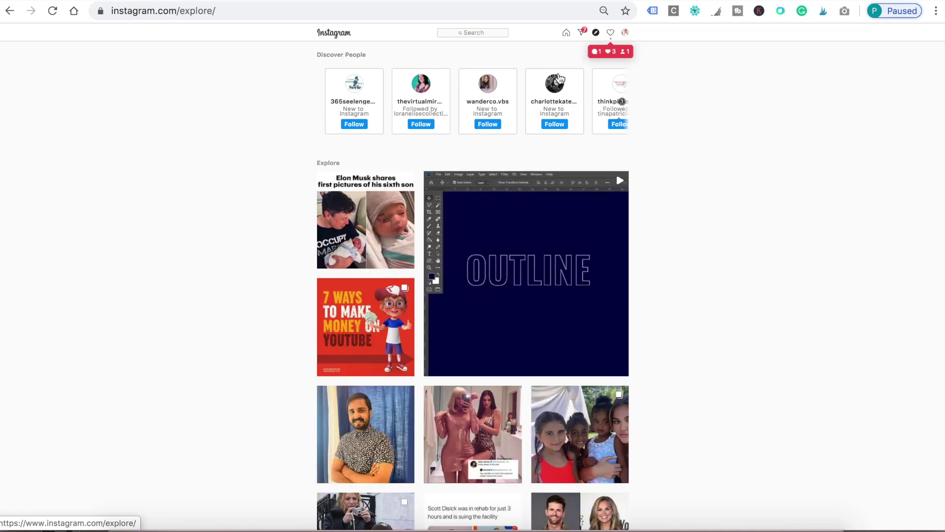
- Scroll through the Explore grid of suggested posts and people
scroll(513, 178, "down", 5)
scroll(513, 178, "down", 7)
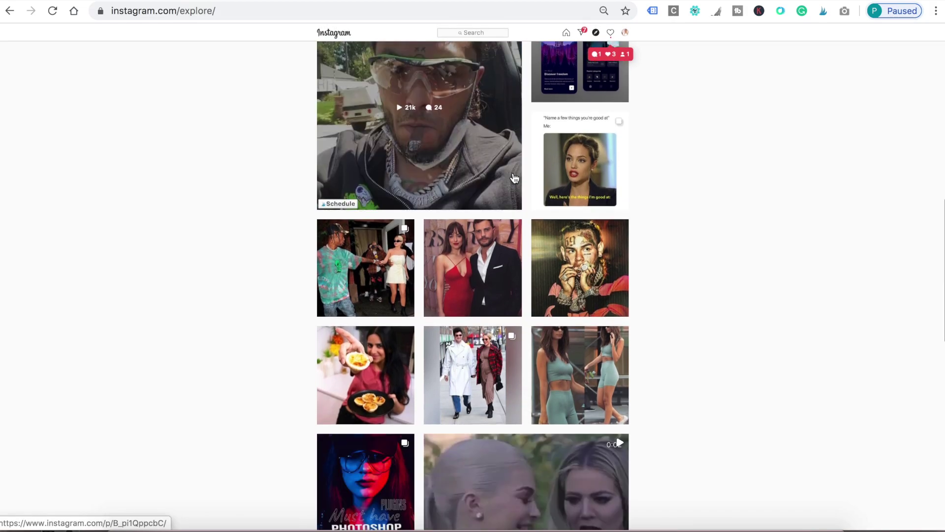
scroll(515, 178, "down", 5)
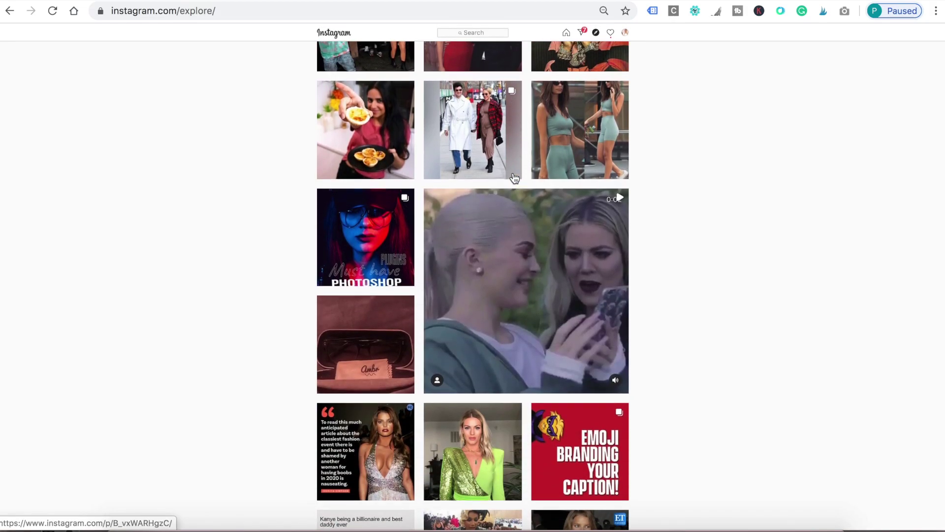
scroll(514, 178, "up", 14)
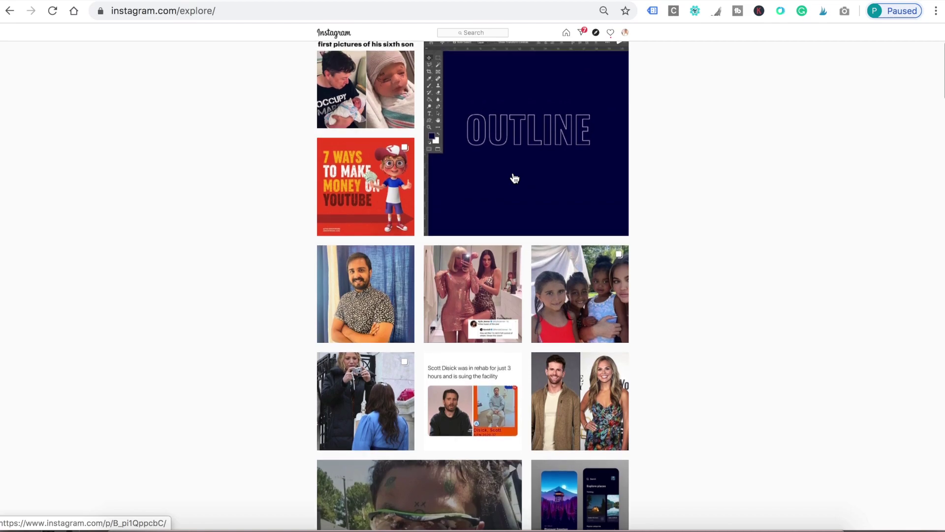
scroll(514, 178, "up", 3)
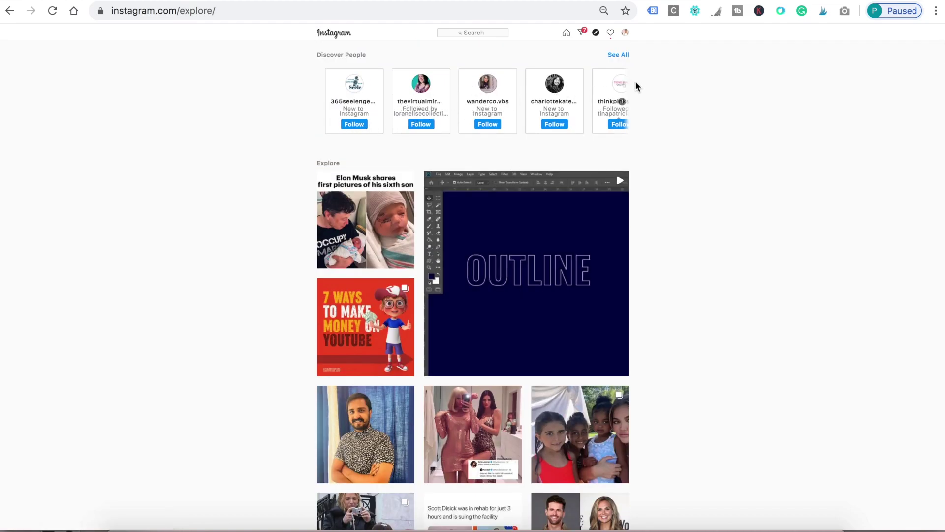
- Open the recent activity notifications, look through them, and close the dropdown
left_click(611, 33)
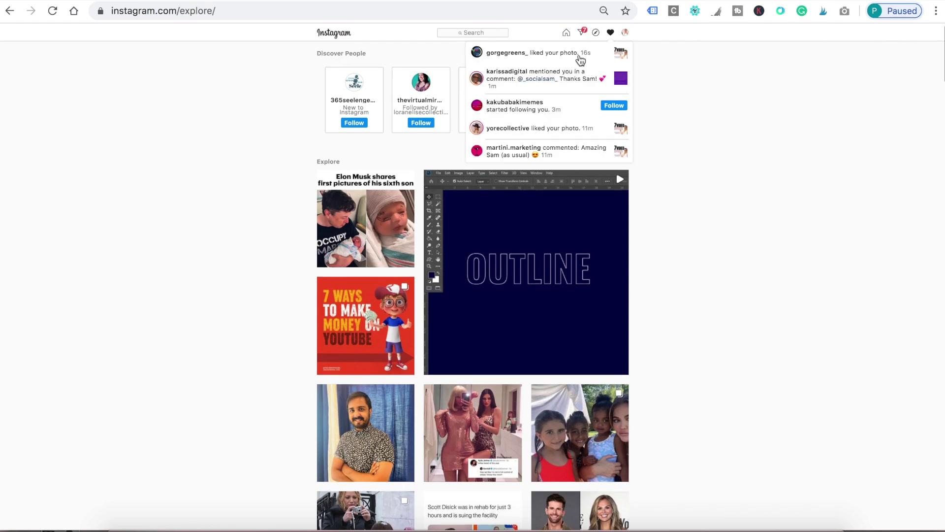
scroll(561, 75, "down", 5)
scroll(563, 75, "down", 3)
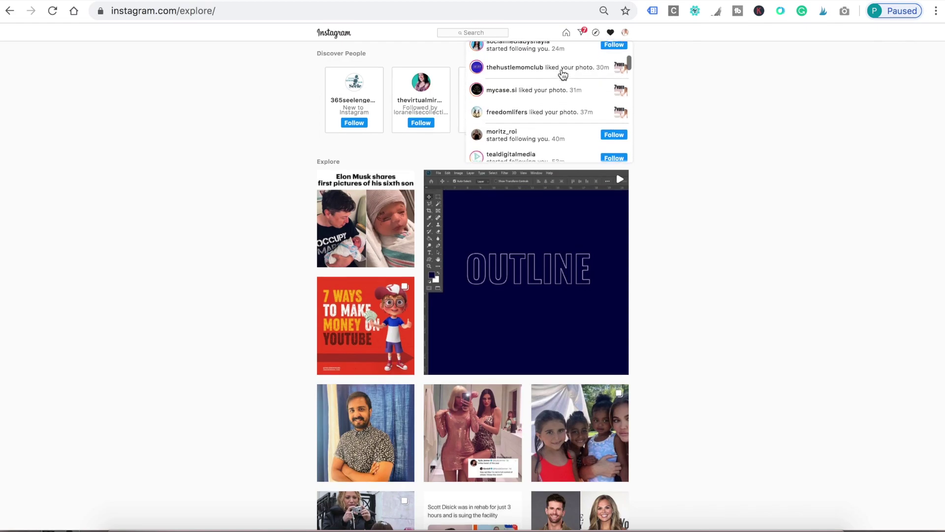
scroll(562, 75, "up", 6)
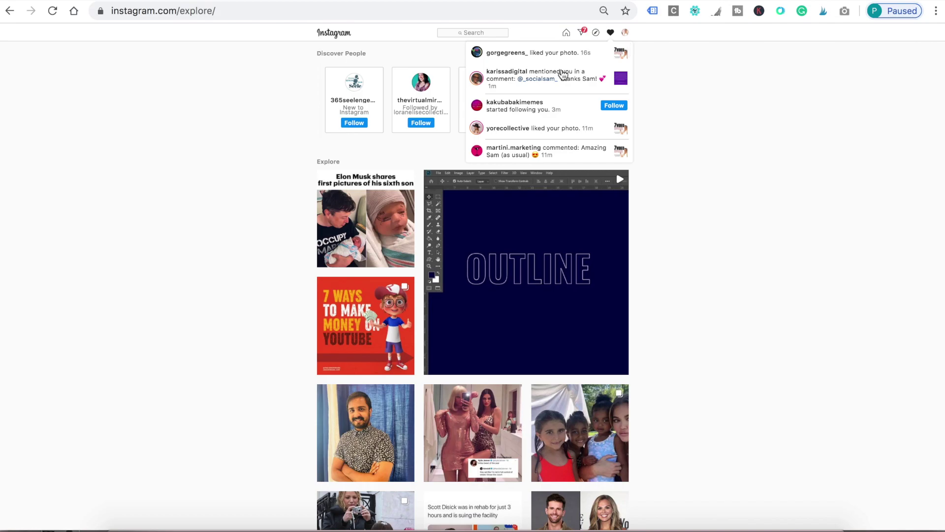
left_click(612, 33)
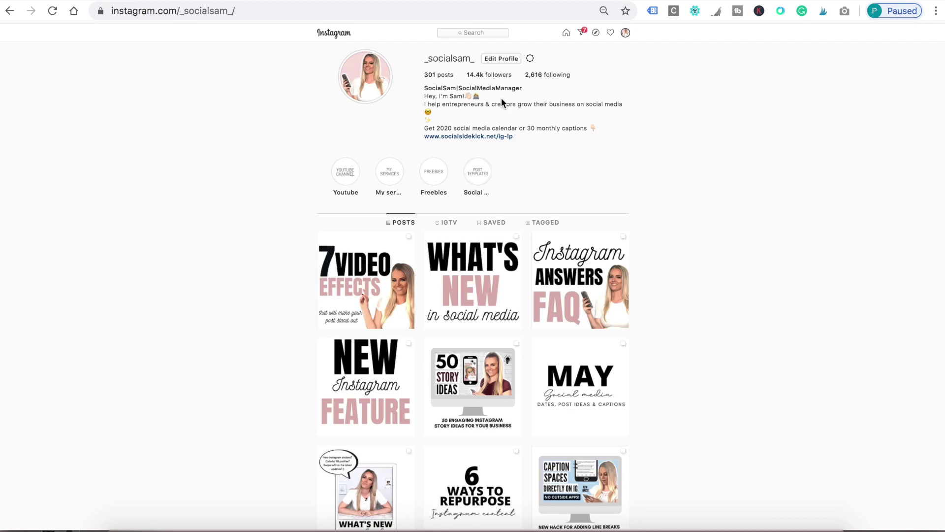
- Open Edit Profile, read through the full Bio text, and return to the profile unchanged
left_click(503, 59)
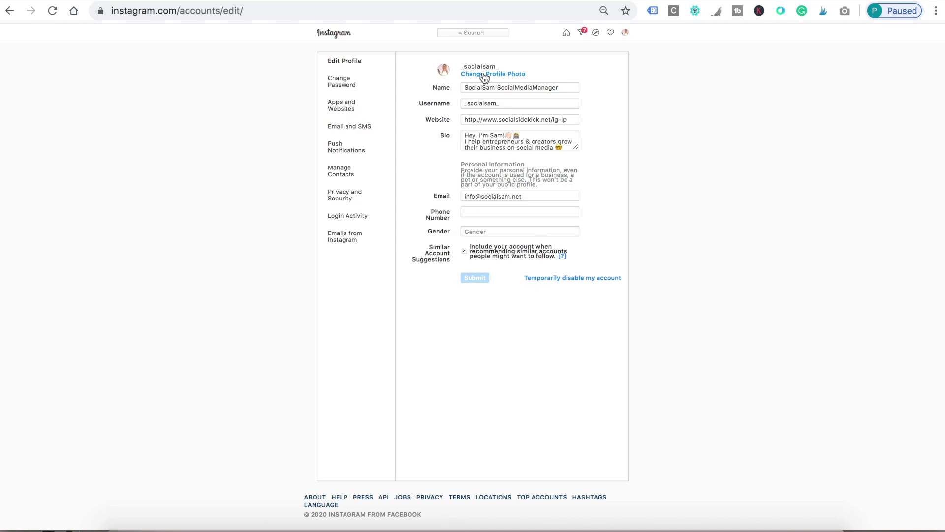
left_click(481, 141)
scroll(480, 142, "down", 2)
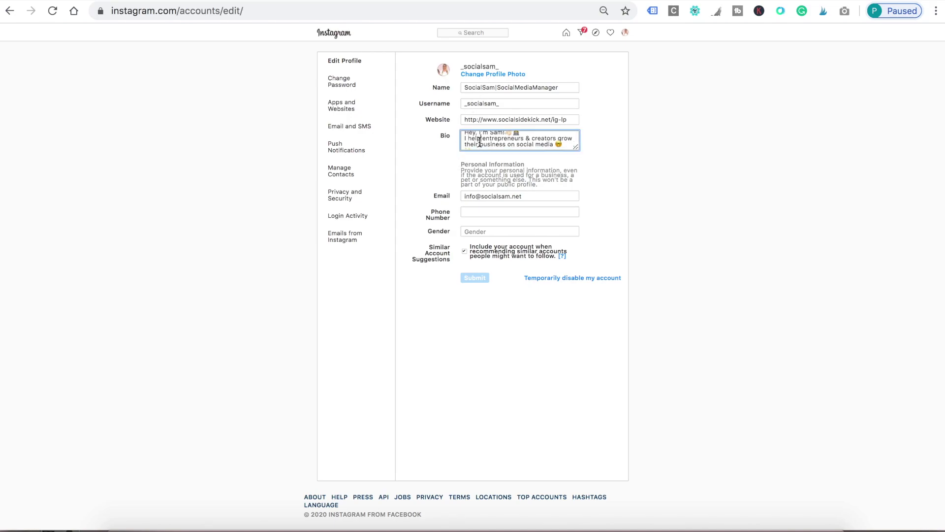
scroll(479, 142, "up", 2)
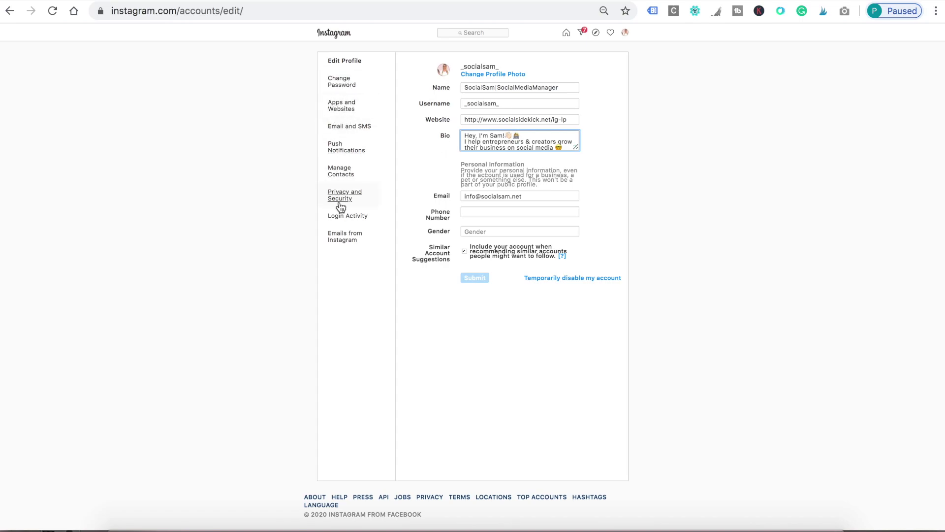
key("alt+Left")
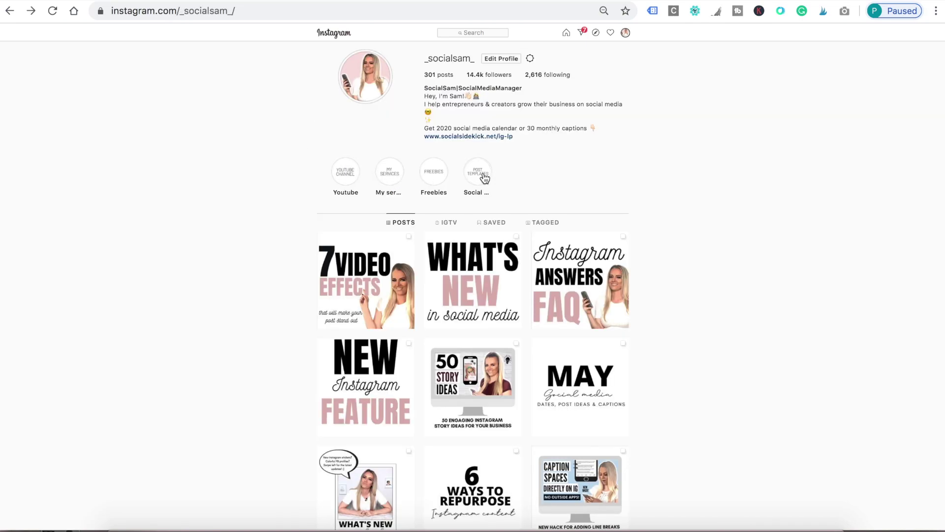
left_click(346, 176)
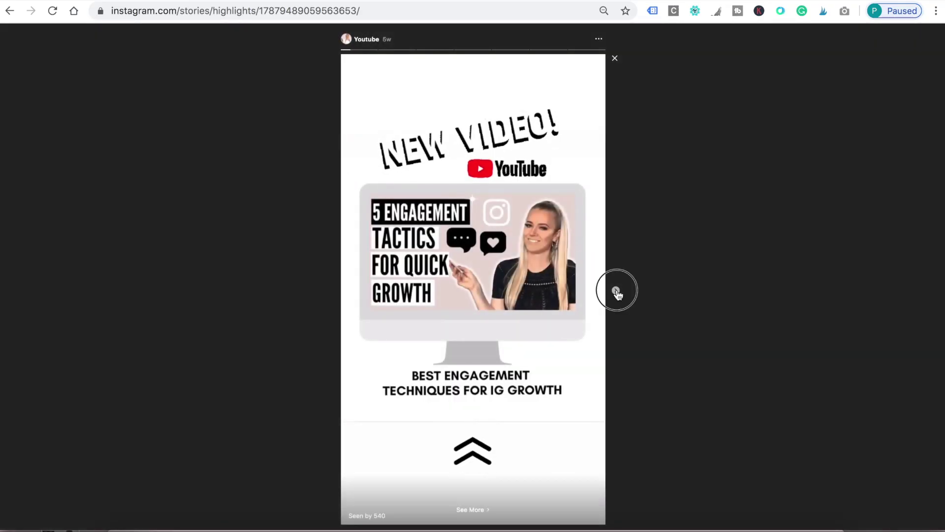
left_click(616, 291)
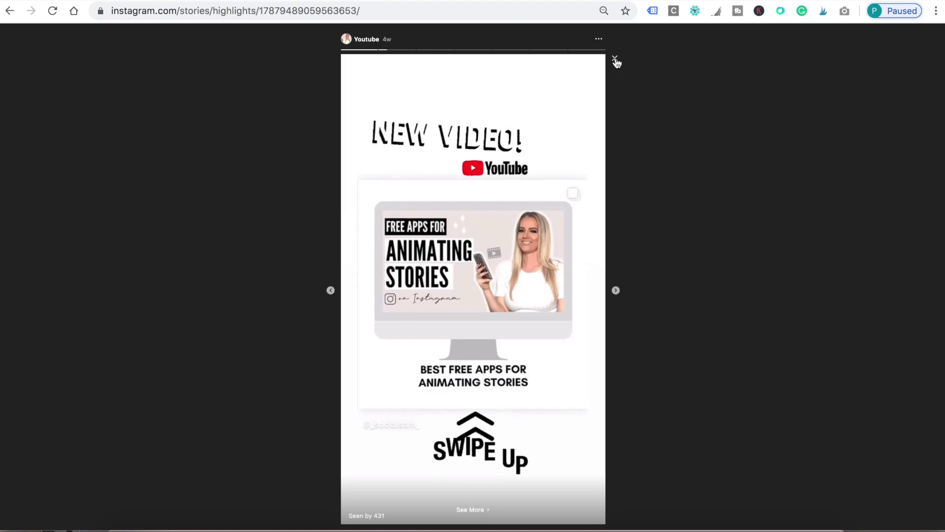
left_click(615, 59)
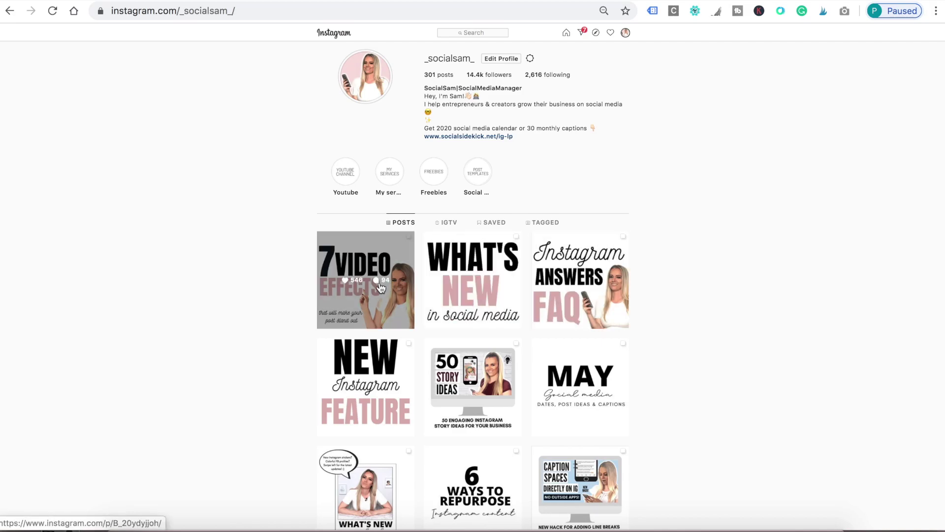
scroll(381, 288, "down", 2)
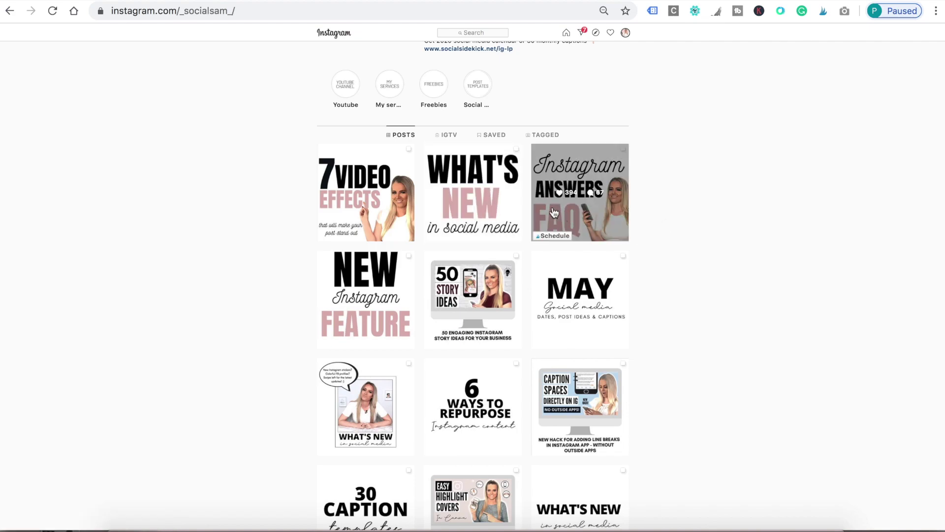
- View the profile's IGTV videos, opening and then leaving the new IGTV upload form
left_click(451, 135)
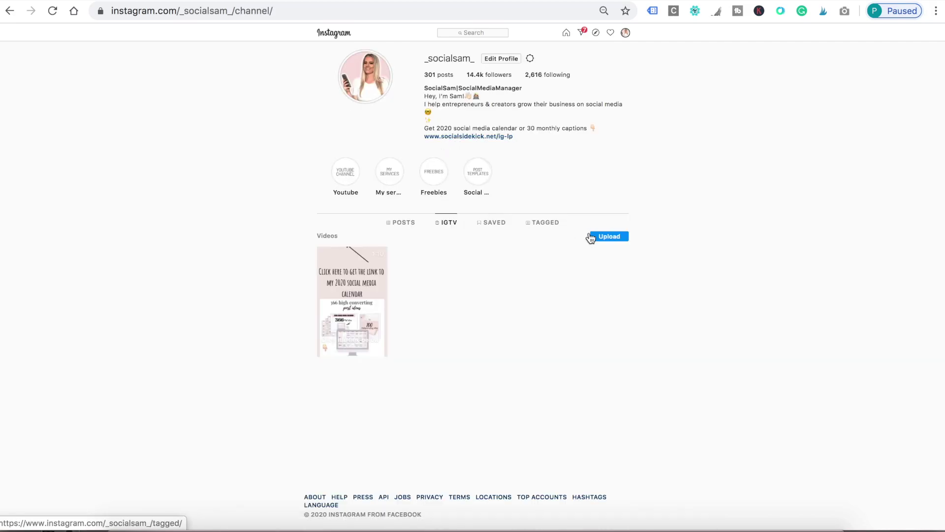
left_click(607, 237)
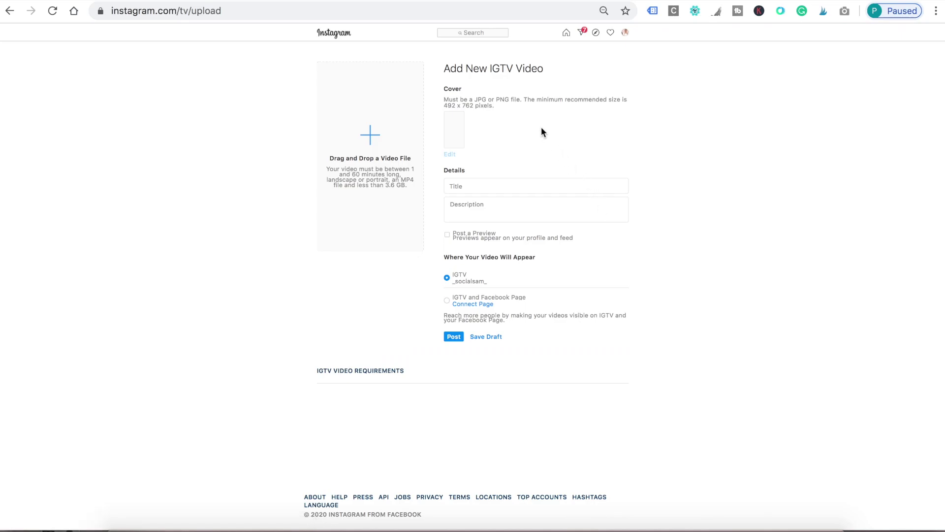
key("alt+Left")
- Browse the profile's Saved posts
left_click(490, 222)
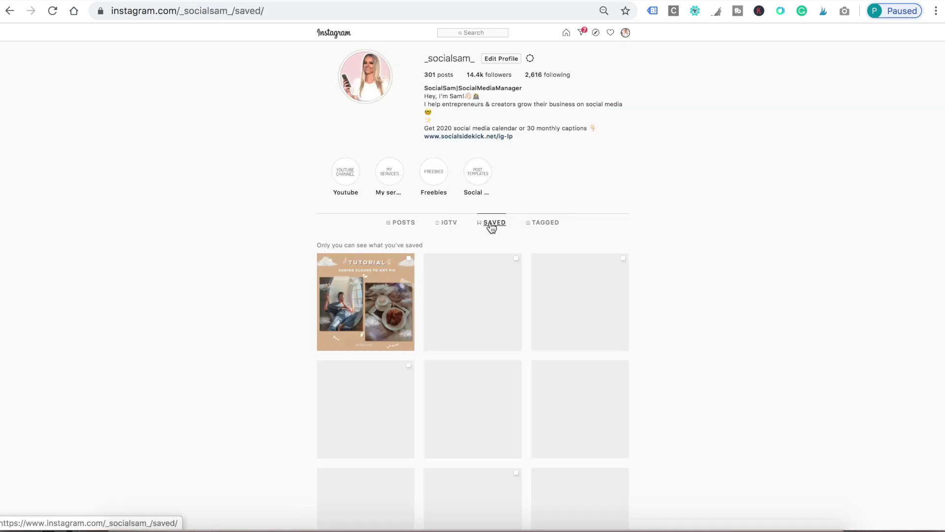
scroll(490, 236, "down", 10)
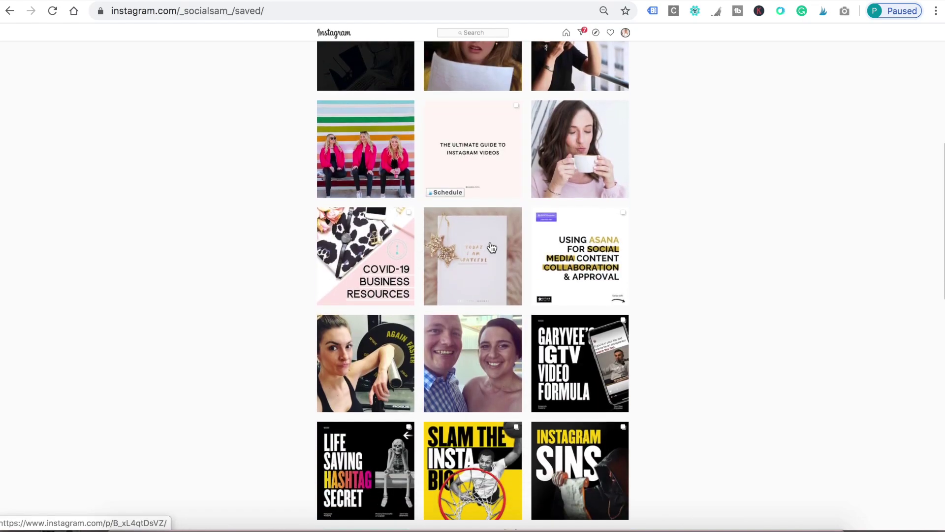
scroll(491, 245, "down", 6)
scroll(491, 246, "up", 15)
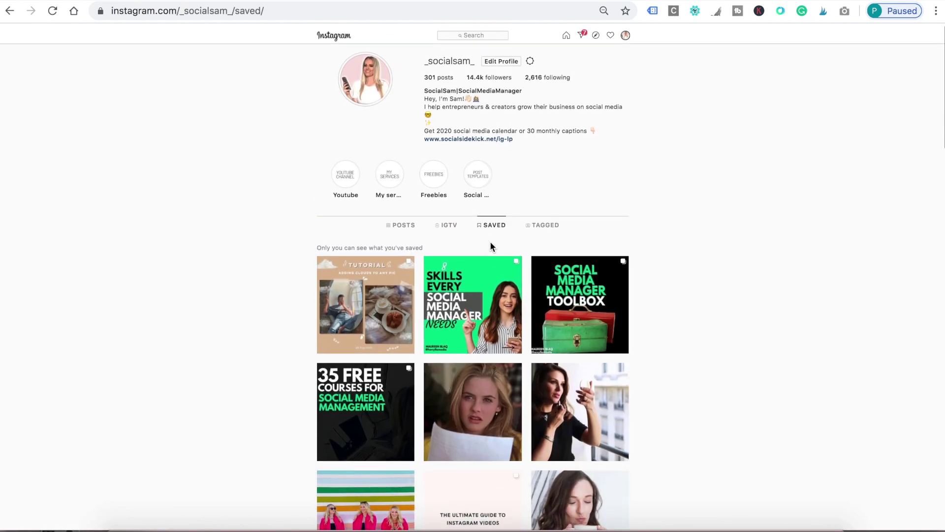
- Switch to the Tagged tab and scroll through the posts the account is tagged in
left_click(547, 224)
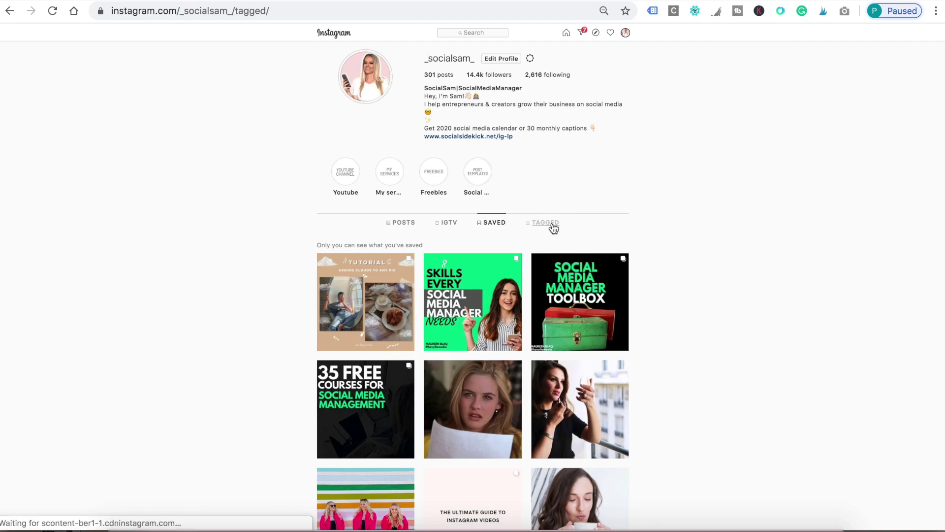
scroll(554, 227, "down", 15)
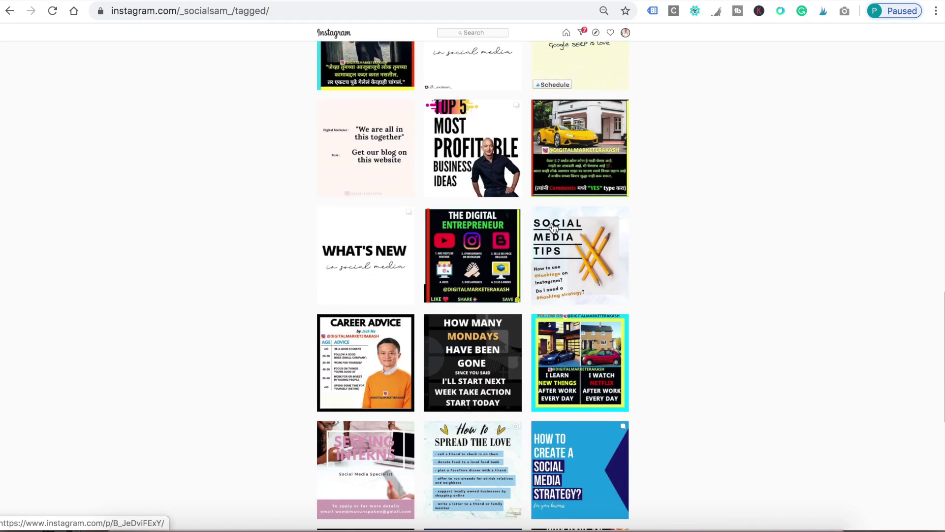
scroll(554, 227, "down", 5)
scroll(553, 227, "up", 20)
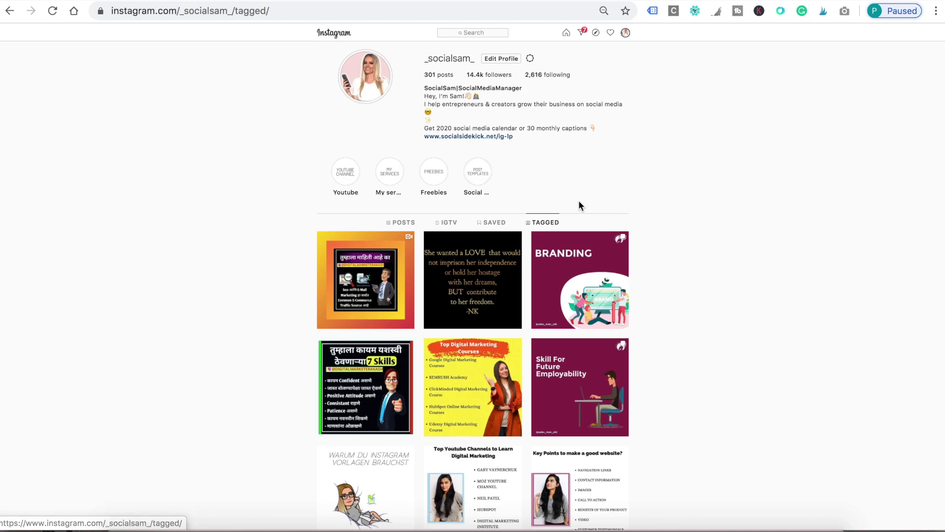
- Return to the Posts grid and open DevTools with Responsive 400x671 device emulation on
left_click(404, 224)
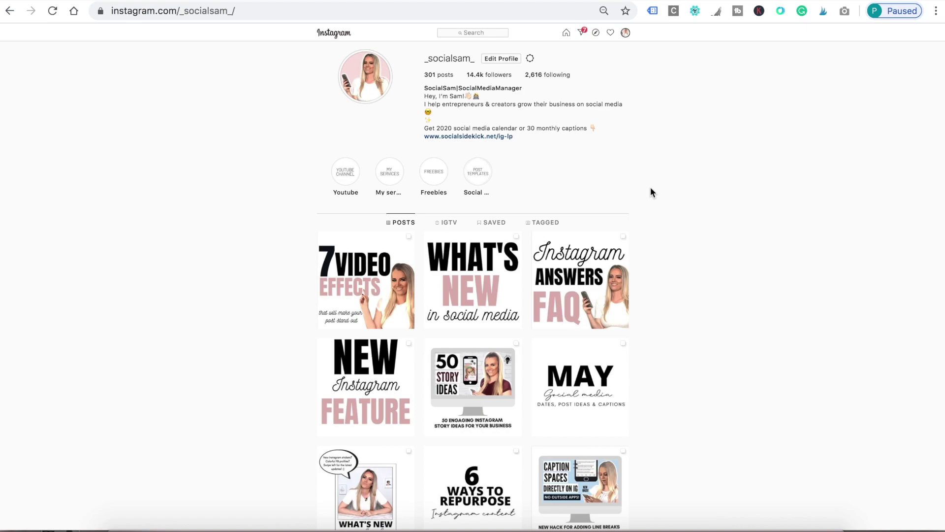
right_click(651, 191)
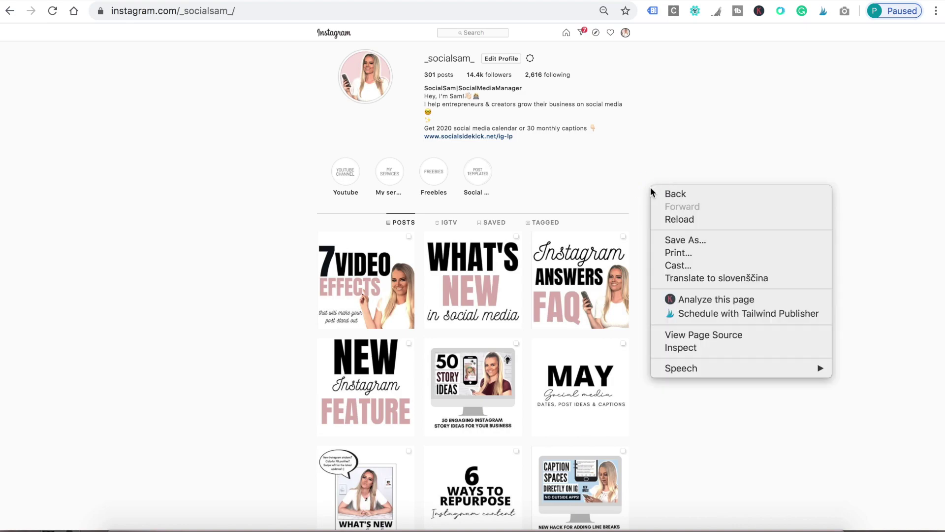
left_click(685, 349)
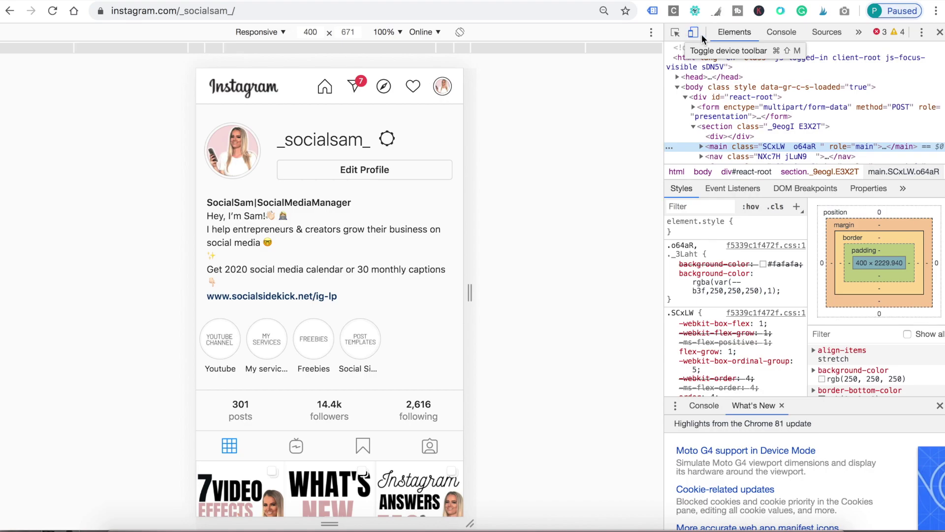
left_click(696, 33)
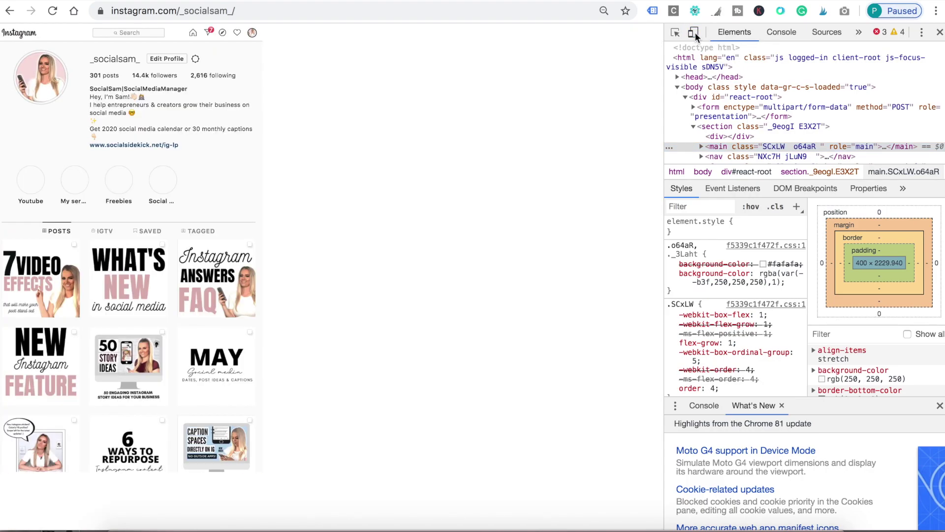
left_click(695, 32)
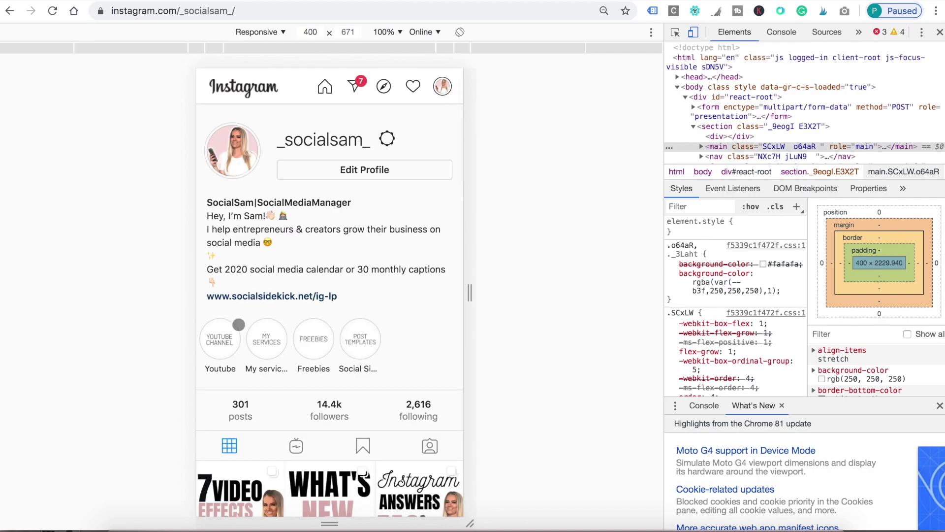
- Scroll the emulated posts grid and reload the page into the mobile layout
scroll(346, 274, "down", 1)
scroll(346, 273, "down", 9)
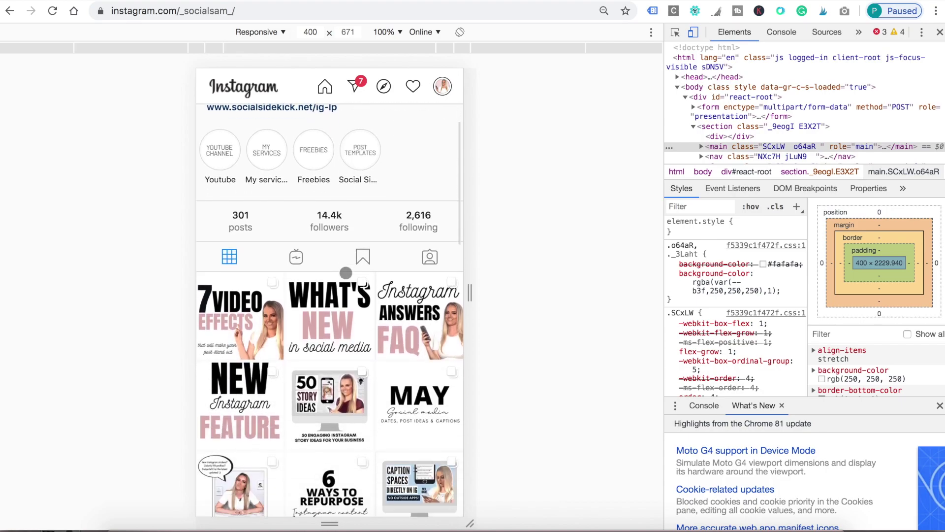
scroll(346, 272, "down", 5)
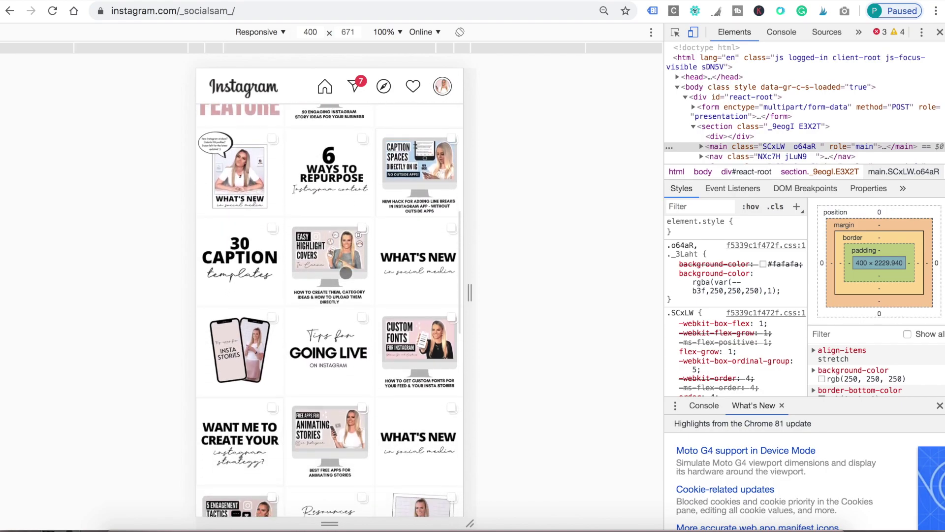
scroll(346, 272, "up", 3)
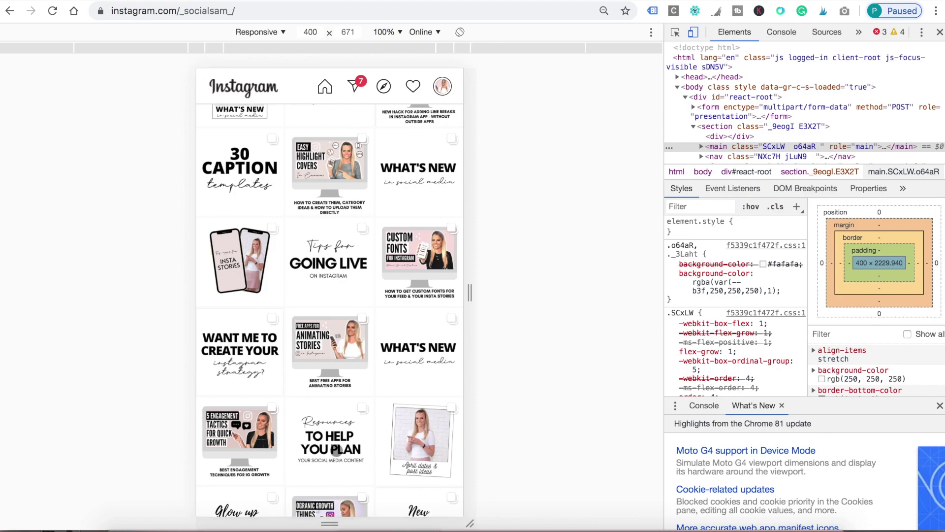
left_click(53, 11)
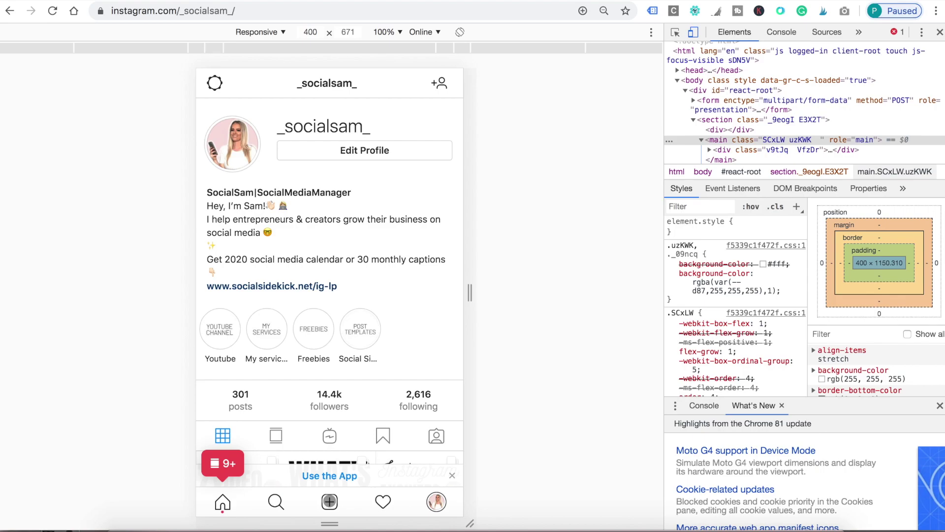
- Start a new post from the mobile layout using the photo of two drinks
left_click(329, 501)
left_click(378, 95)
left_click(857, 479)
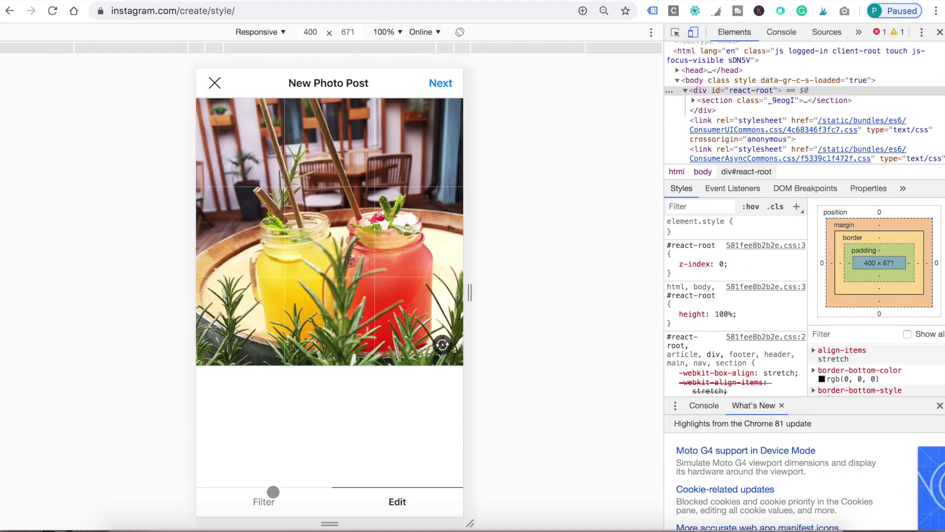
- Apply the Clarendon filter, view the Edit adjustments, and continue to the caption screen
left_click(268, 501)
left_click(336, 428)
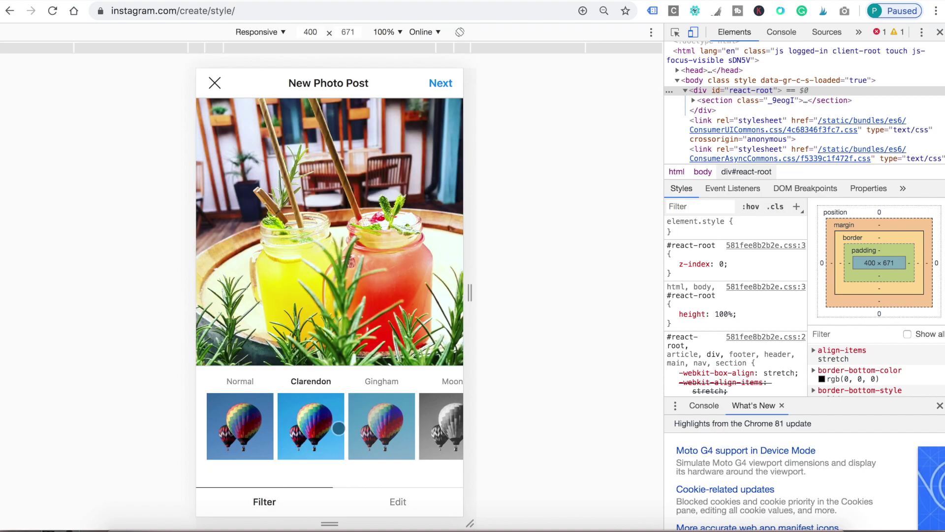
left_click(397, 501)
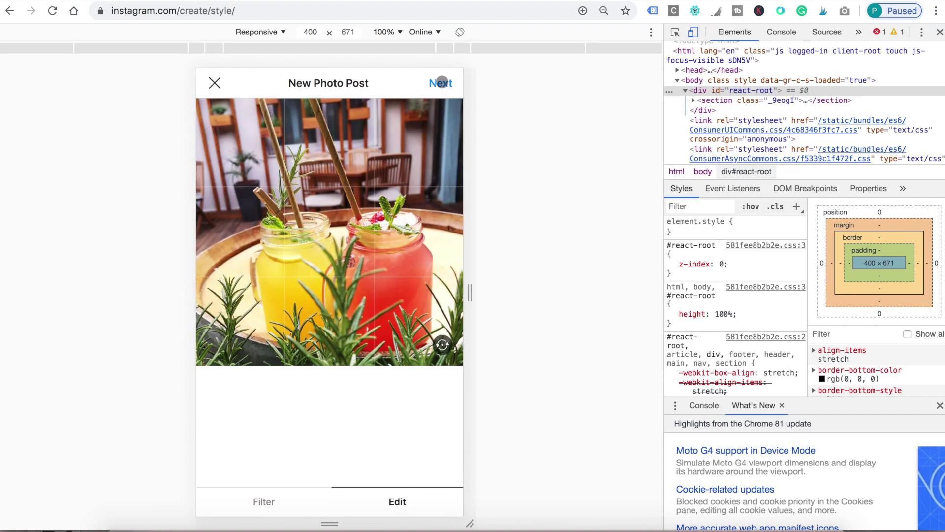
left_click(441, 83)
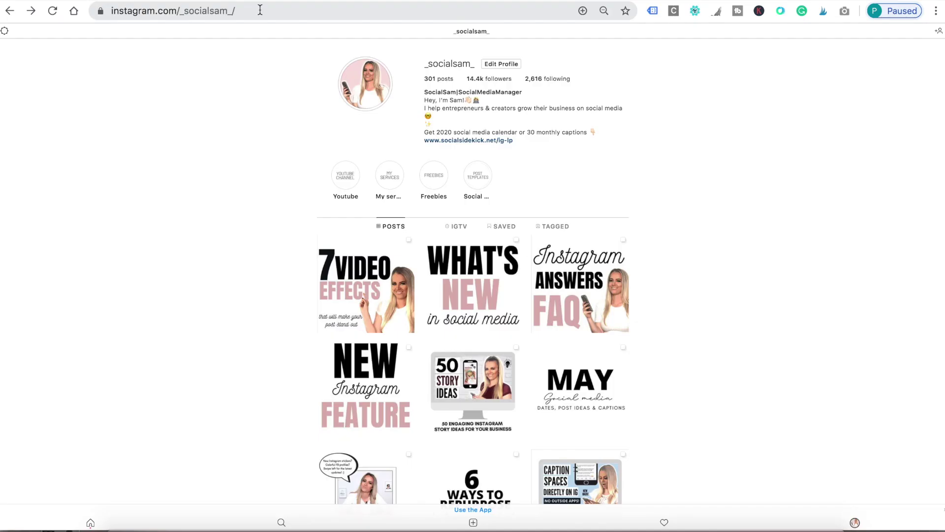
left_click(260, 10)
- Search Google for 'creator studio' and open the Facebook Creator Studio result
key("BackSpace")
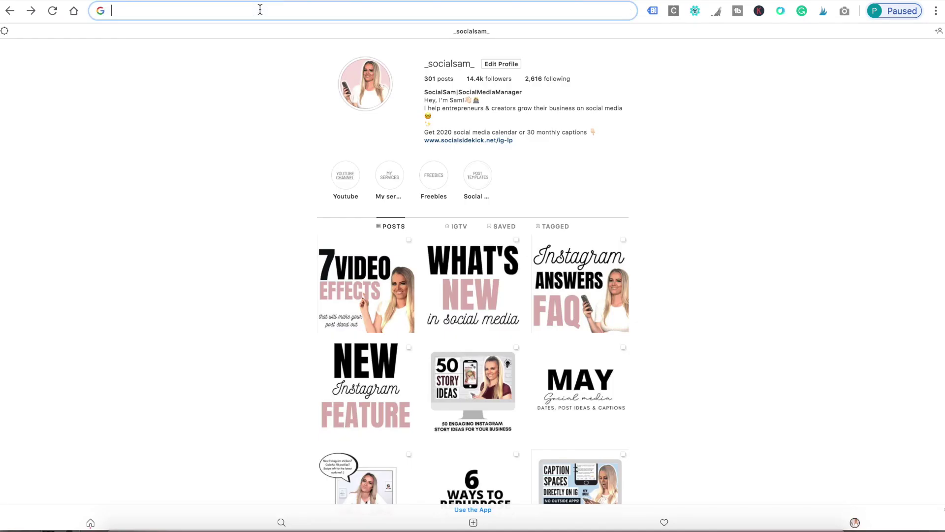
type("crea")
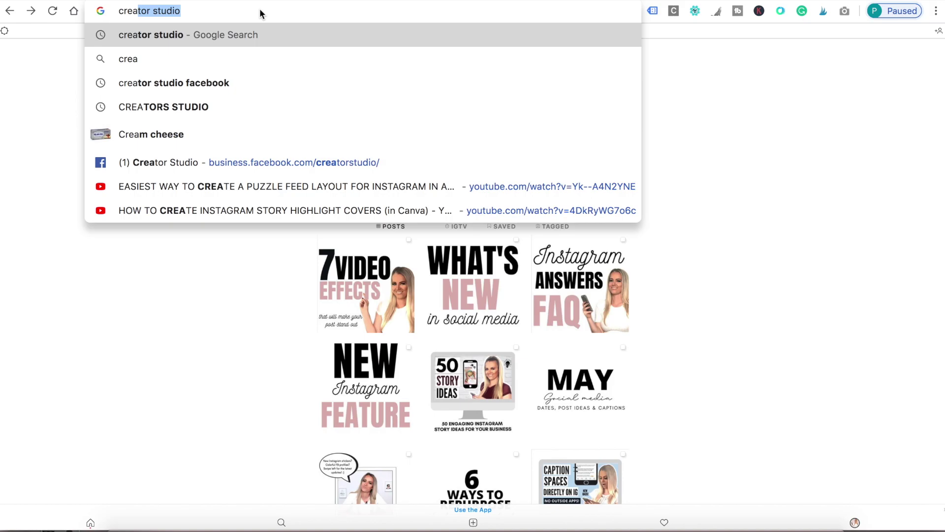
key("Return")
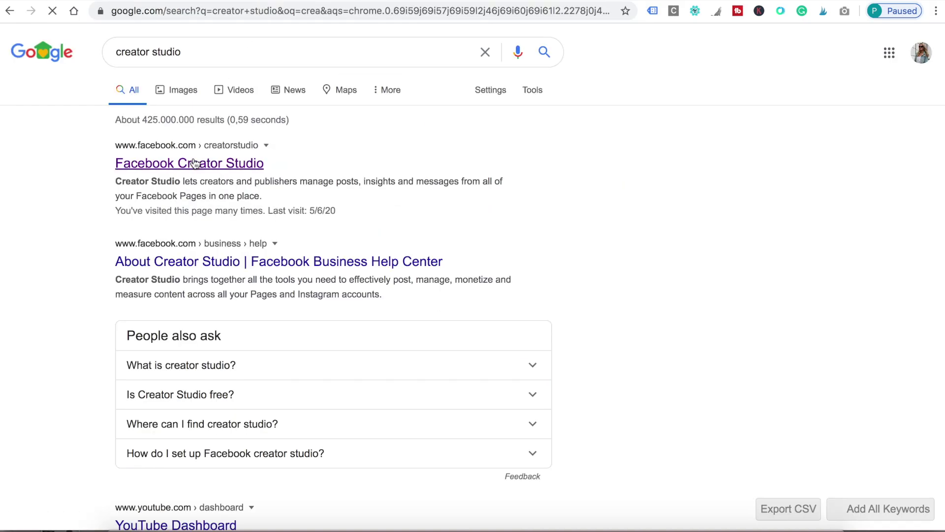
left_click(193, 165)
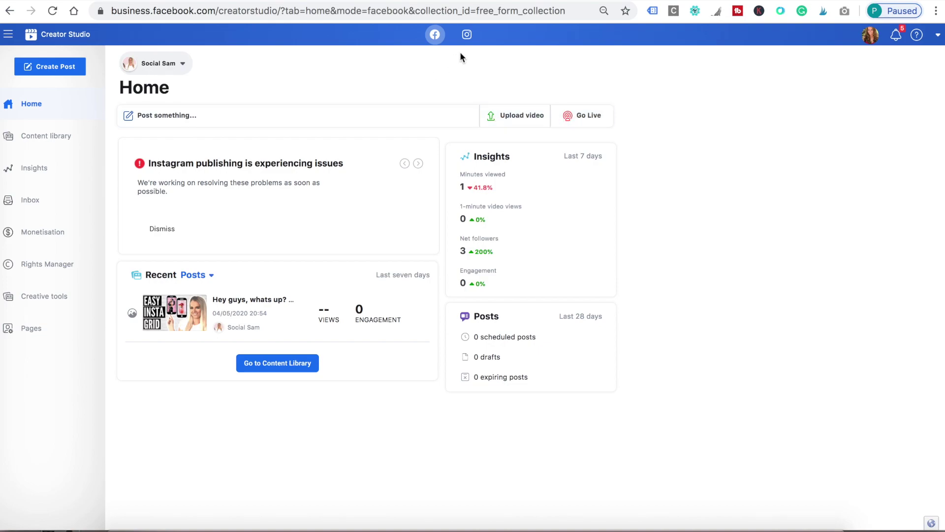
- Switch Creator Studio to Instagram and start a feed post with the uploaded drinks photo
left_click(466, 35)
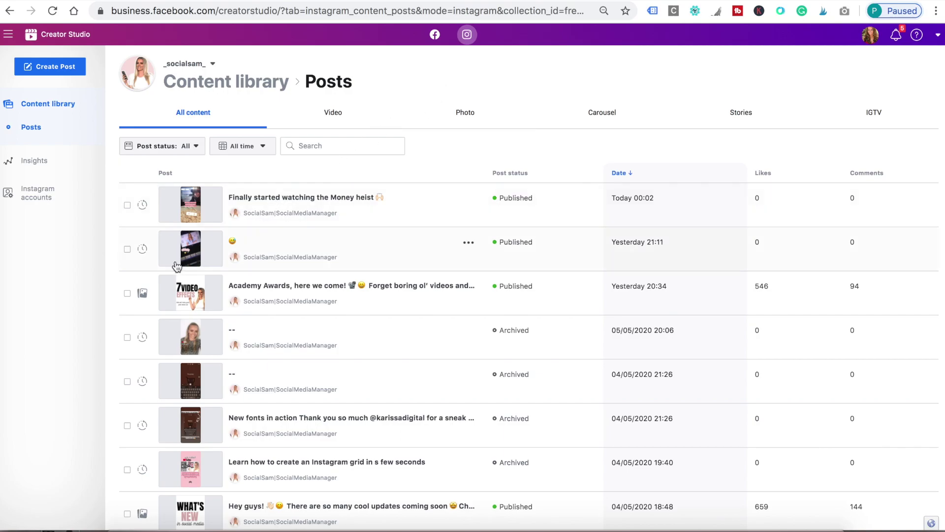
left_click(61, 73)
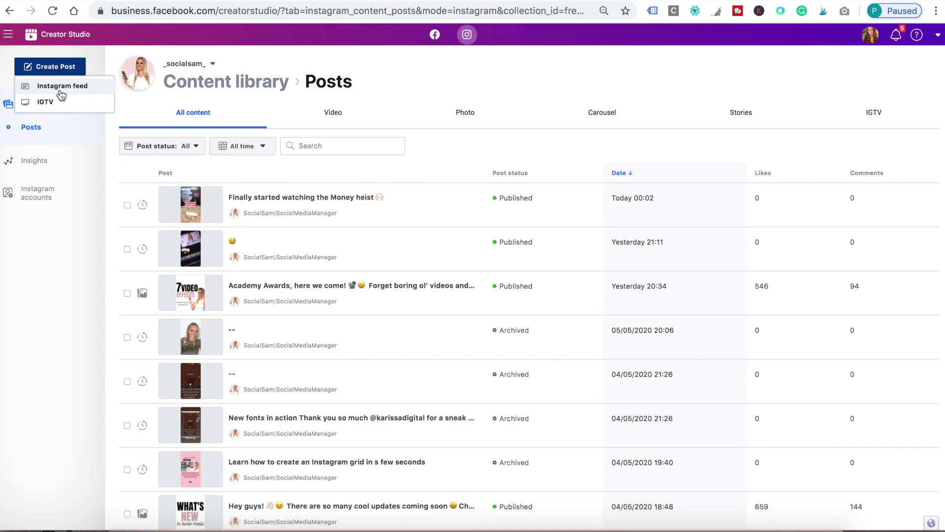
left_click(59, 87)
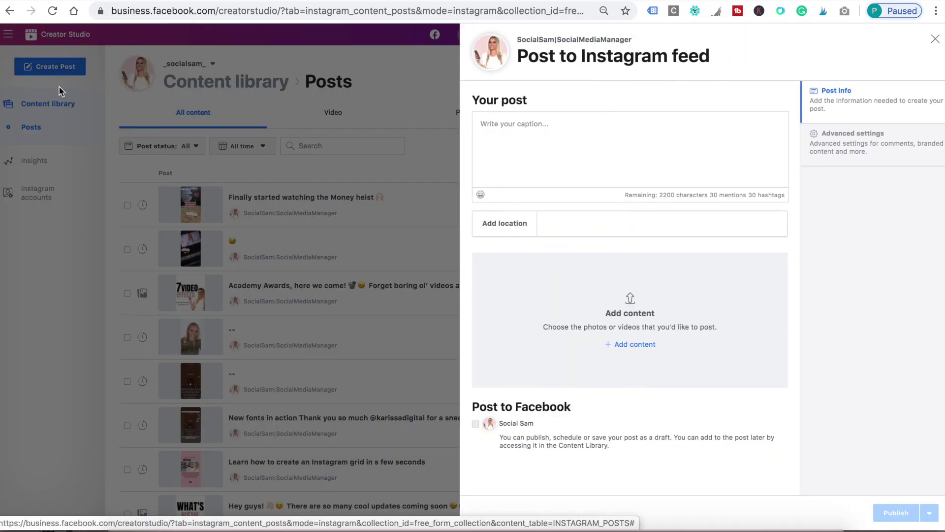
left_click(629, 303)
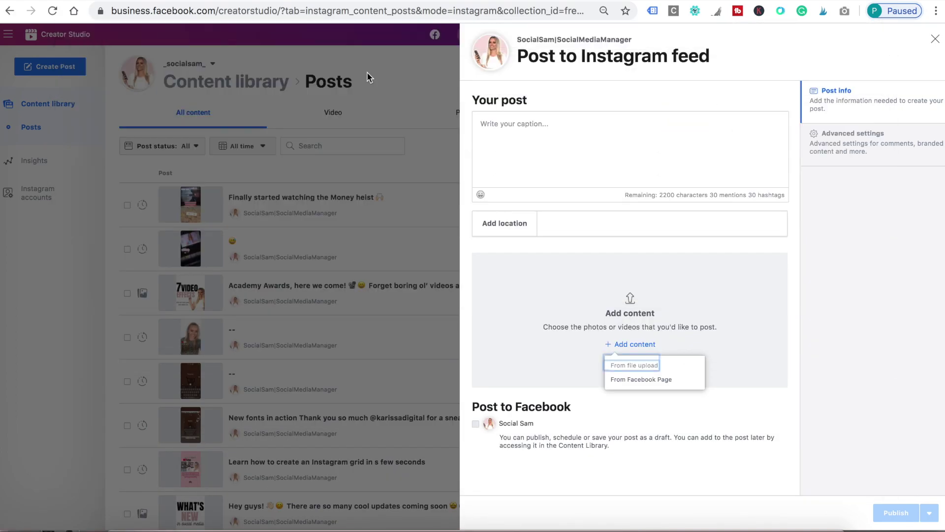
left_click(635, 363)
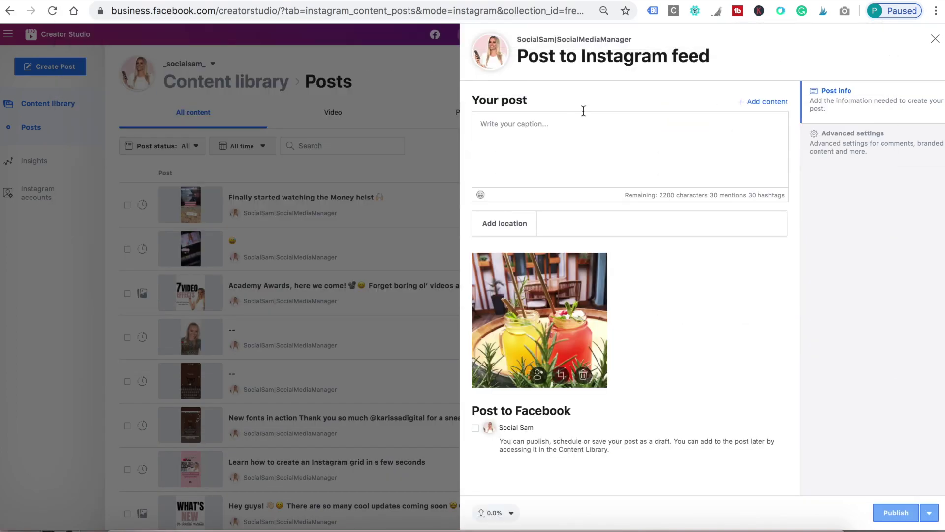
- Give the post a '.' caption and choose Schedule from the Publish options
left_click(570, 120)
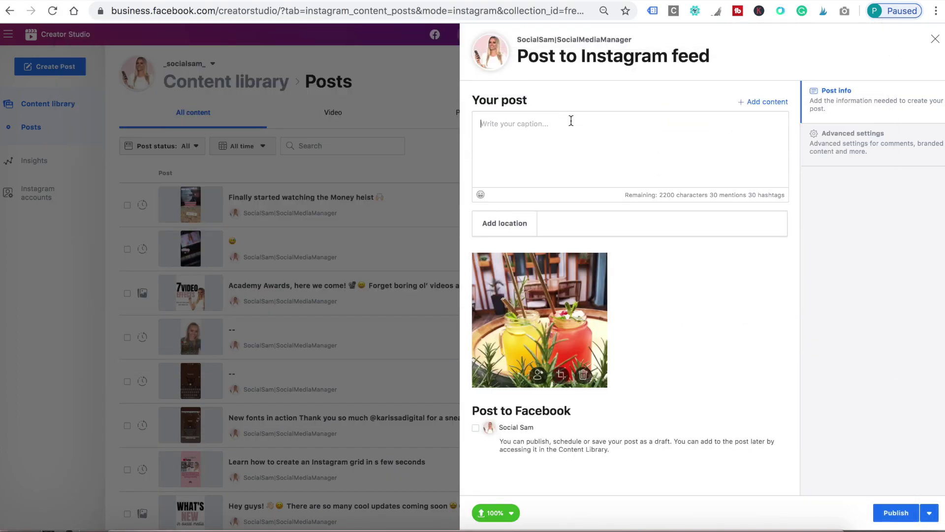
type("...")
left_click(929, 513)
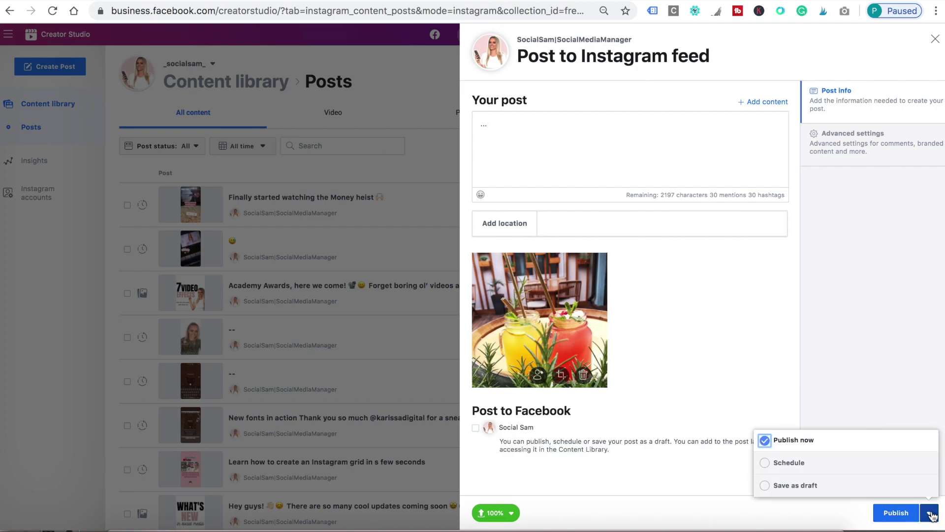
left_click(785, 466)
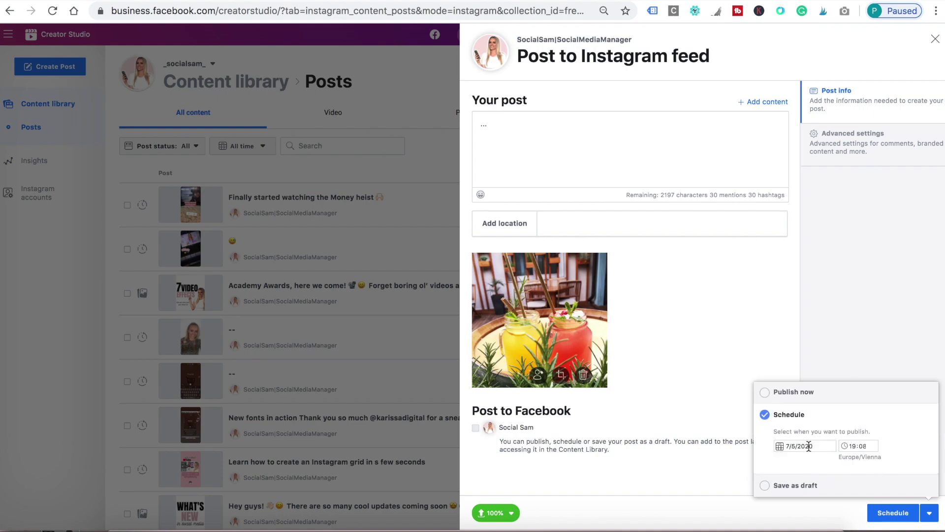